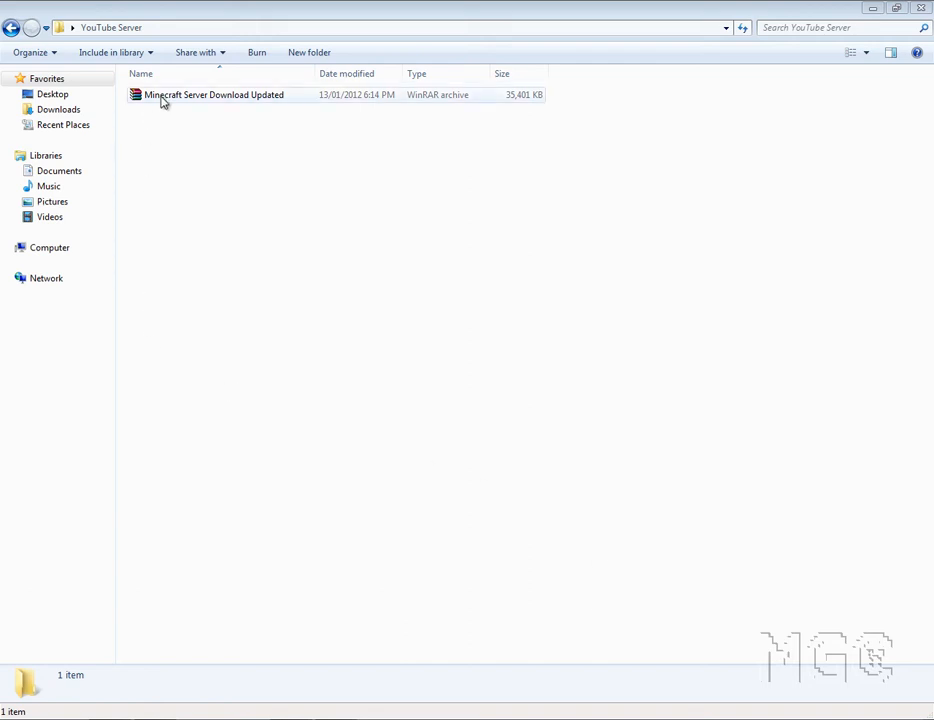
# Step: Open the Minecraft Server Download Updated archive and move its window up to show its full contents
pyautogui.click(200, 97)
pyautogui.doubleClick(313, 97)
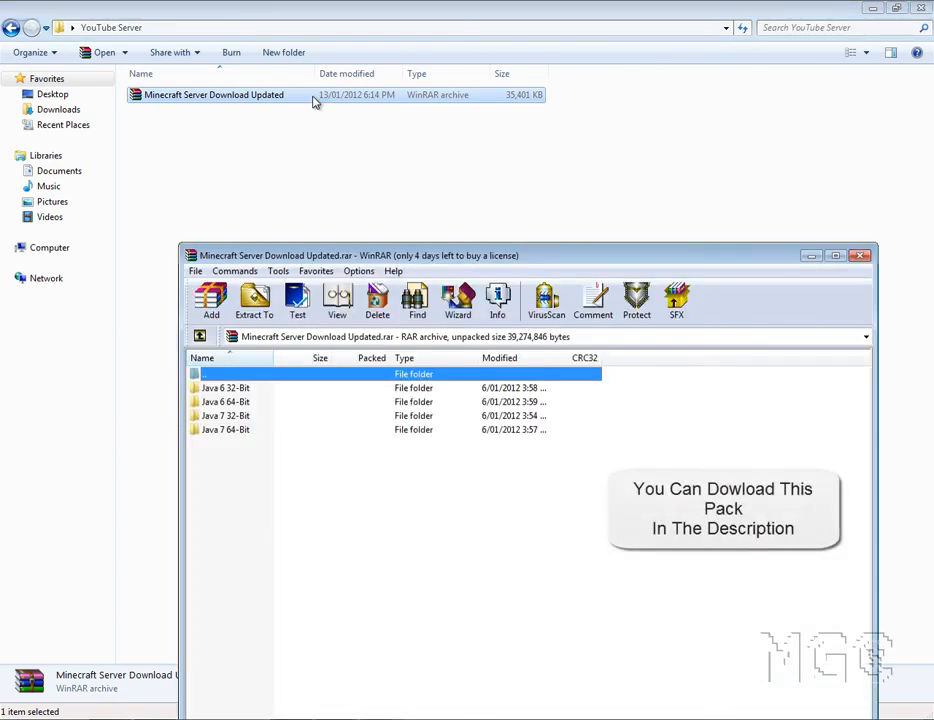
pyautogui.moveTo(309, 258); pyautogui.dragTo(286, 145)
# Step: Examine the Java 6 and Java 7 folders in the archive, comparing the 32-Bit and 64-Bit variants
pyautogui.click(238, 276)
pyautogui.click(243, 290)
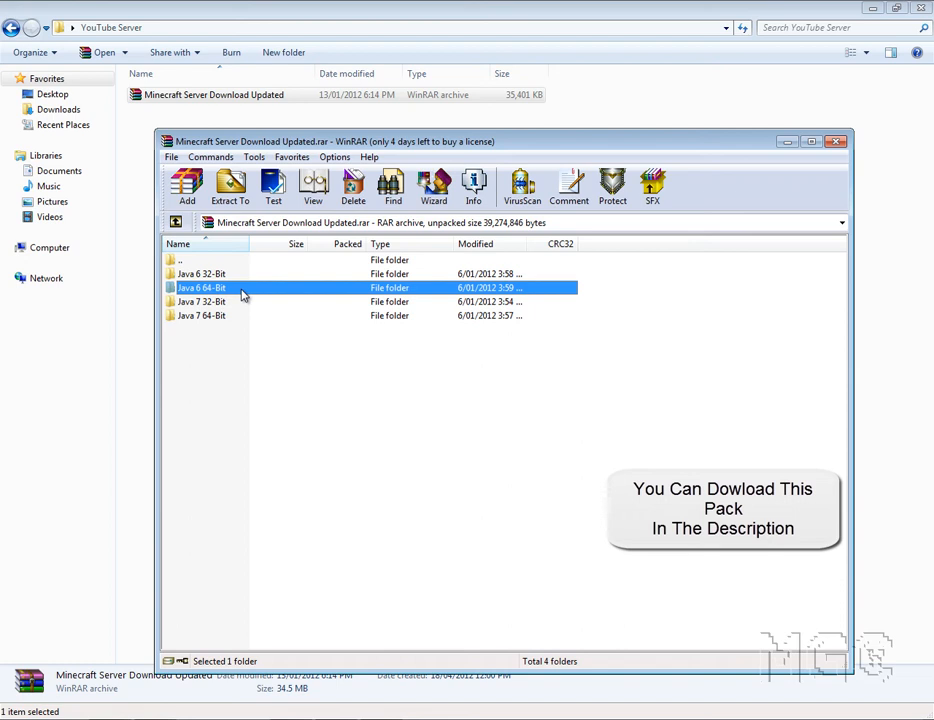
pyautogui.click(221, 302)
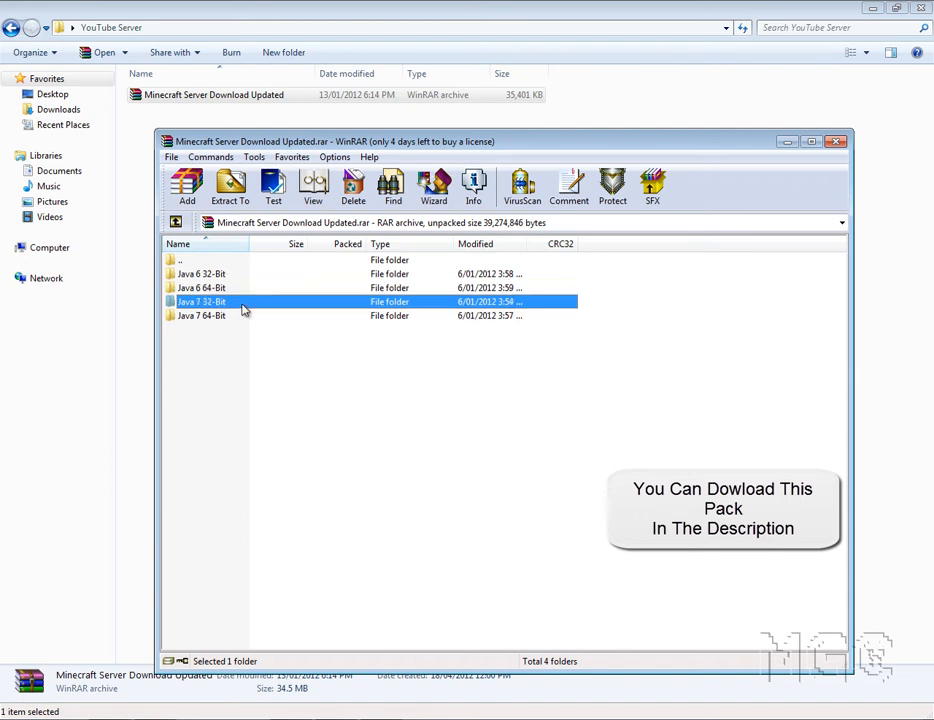
pyautogui.click(238, 318)
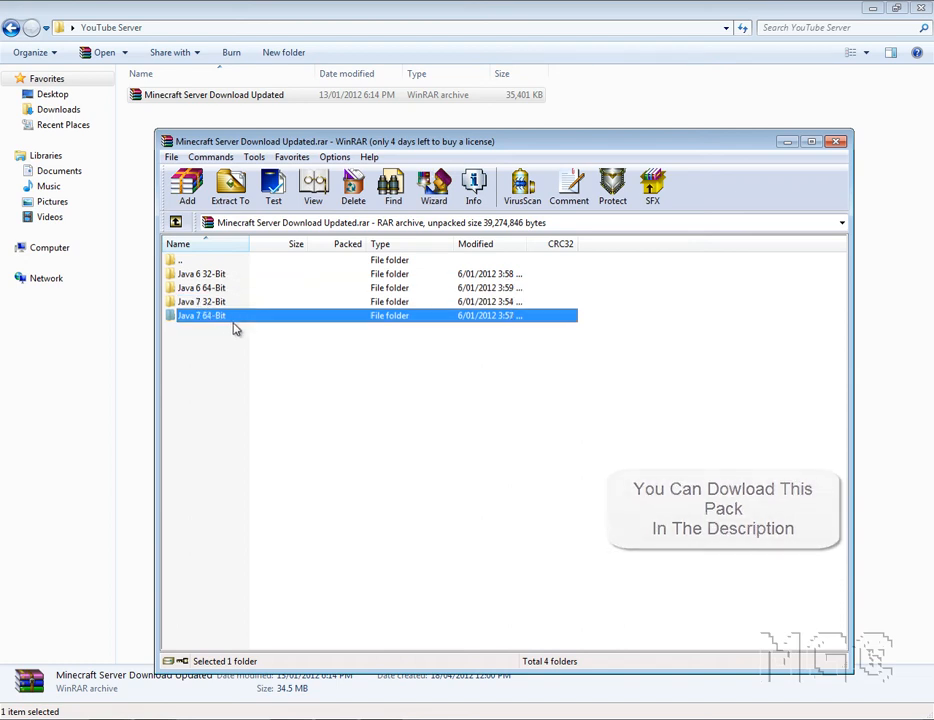
pyautogui.click(260, 361)
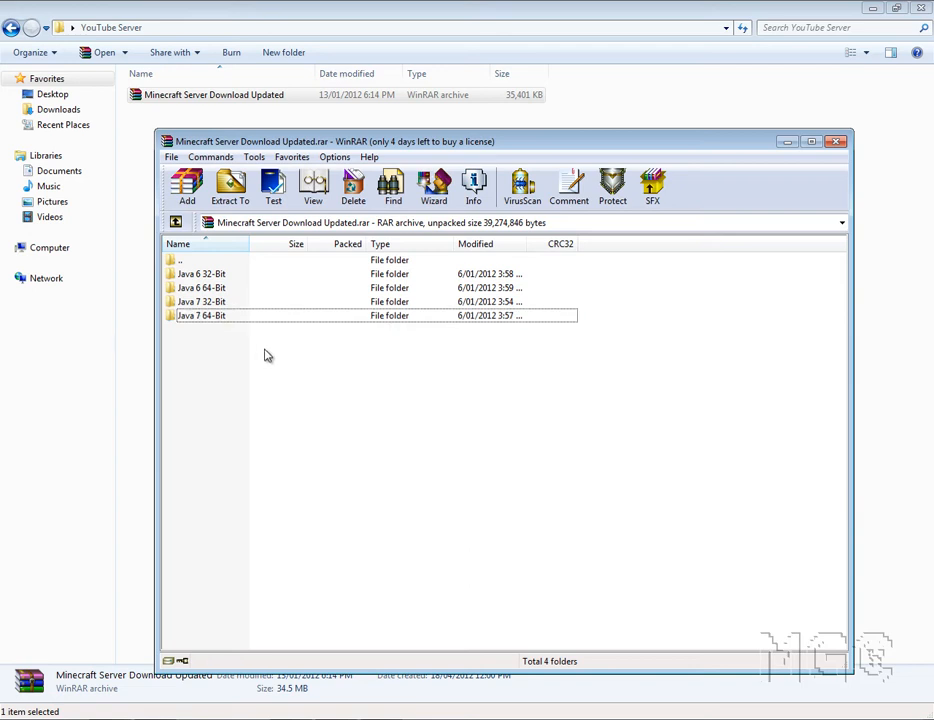
pyautogui.click(233, 274)
pyautogui.click(234, 288)
pyautogui.click(236, 302)
pyautogui.click(238, 318)
pyautogui.click(262, 354)
pyautogui.moveTo(292, 148); pyautogui.dragTo(314, 149)
pyautogui.click(236, 274)
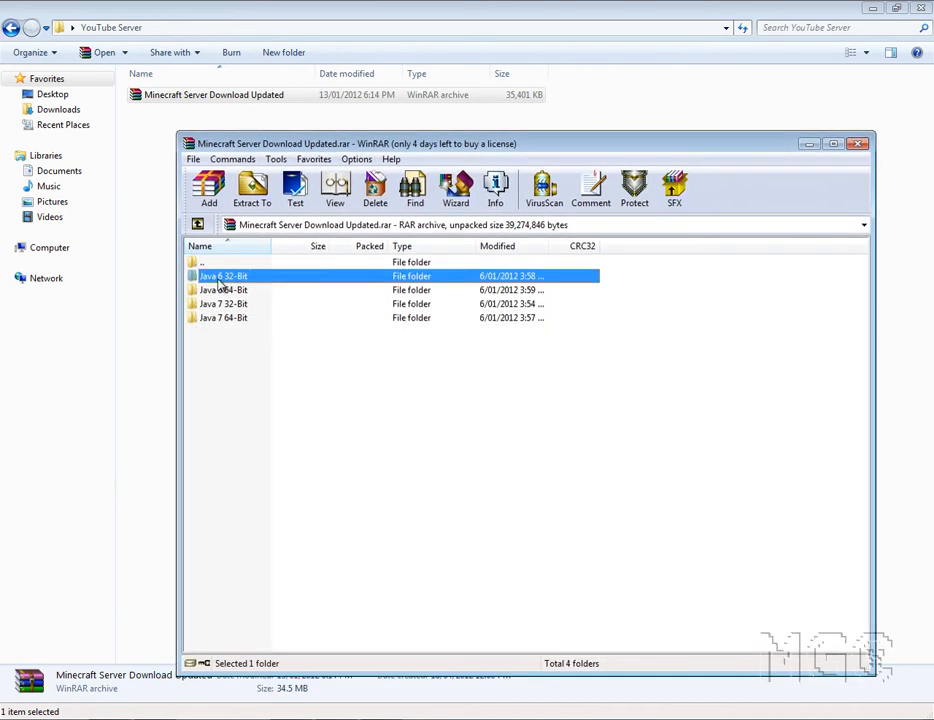
pyautogui.click(229, 305)
pyautogui.click(234, 275)
pyautogui.click(242, 290)
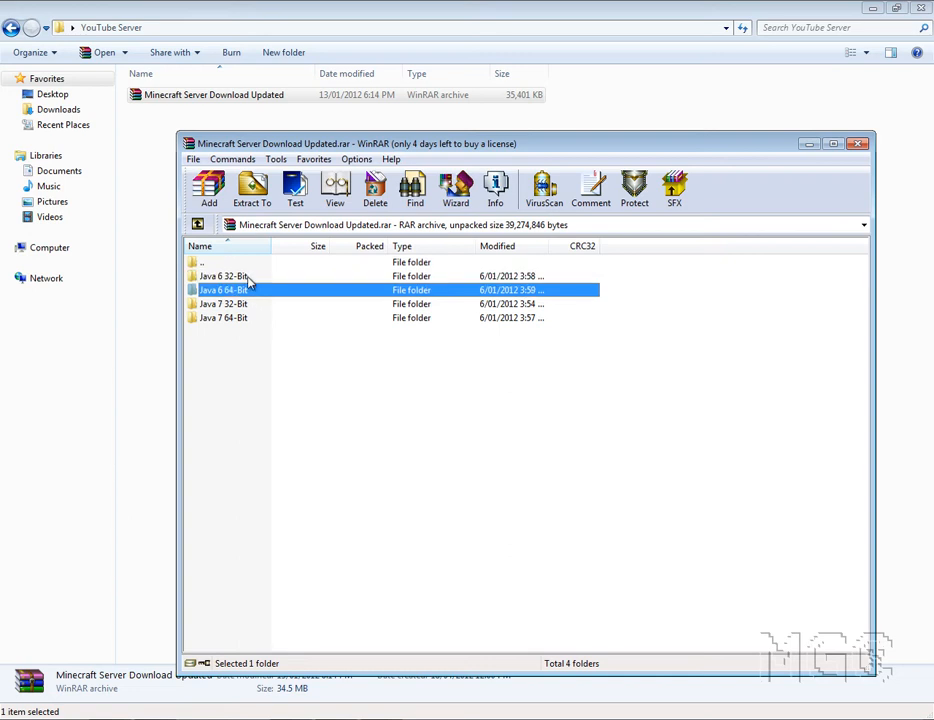
pyautogui.click(240, 277)
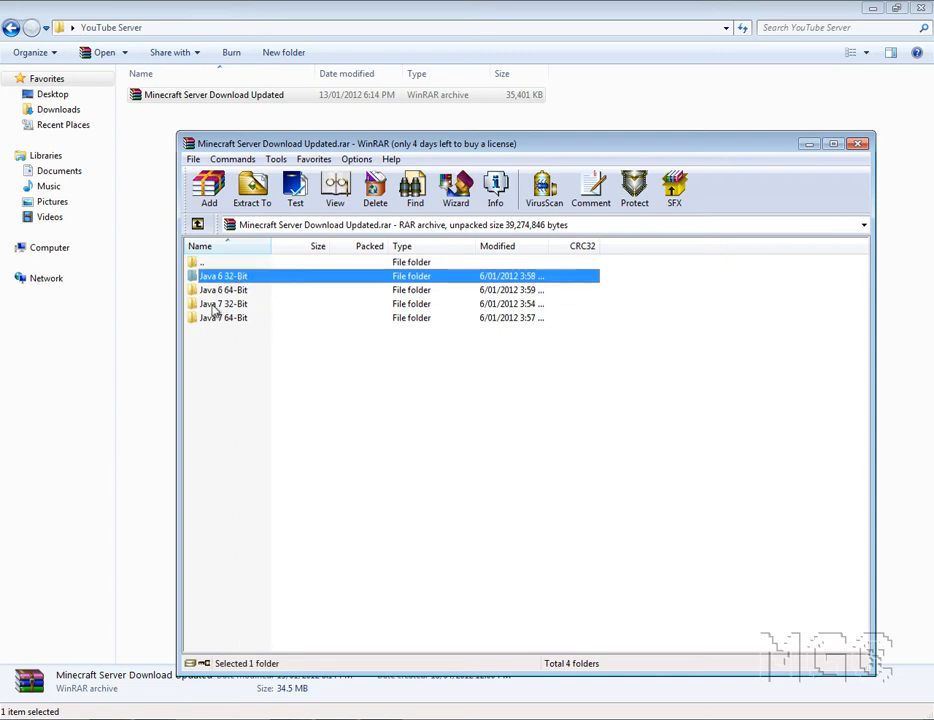
# Step: Check which Java version is installed in the Java folder under Program Files (x86) on drive C, and close the window
pyautogui.click(20, 719)
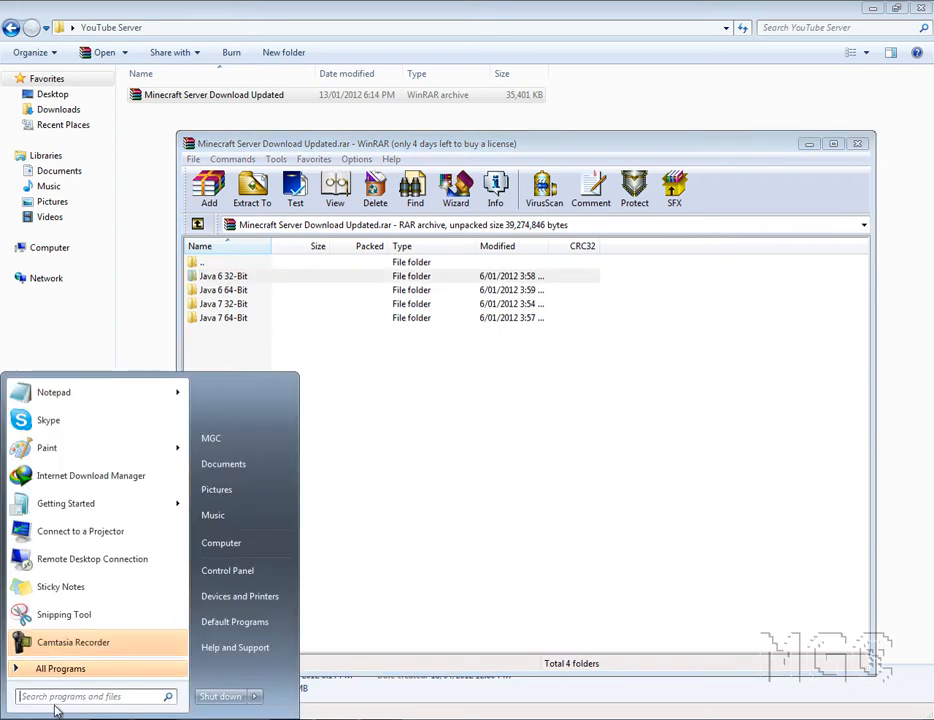
pyautogui.click(222, 546)
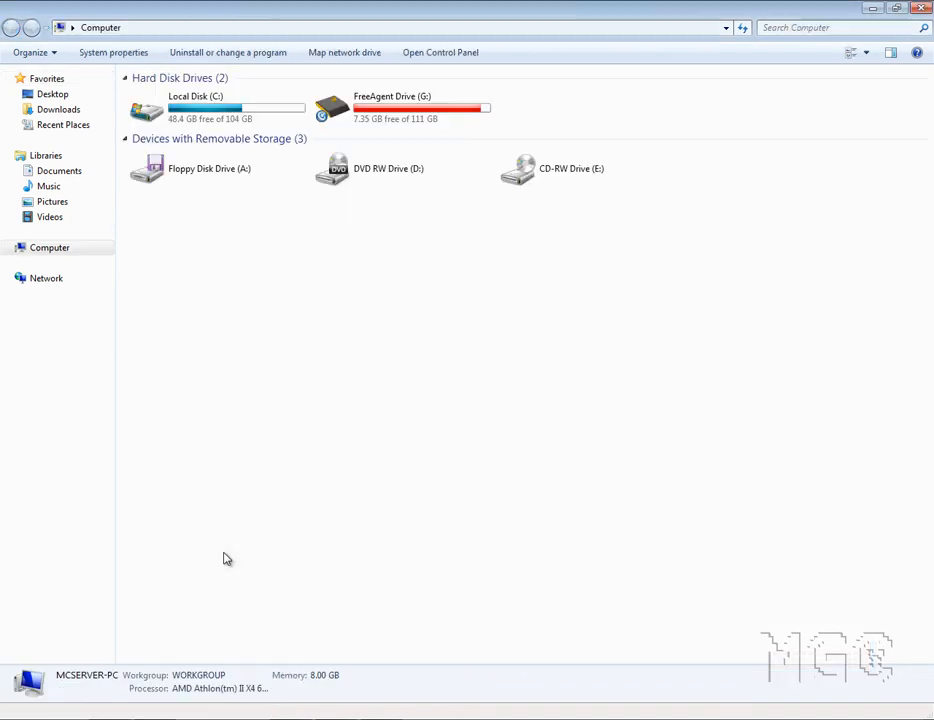
pyautogui.doubleClick(228, 116)
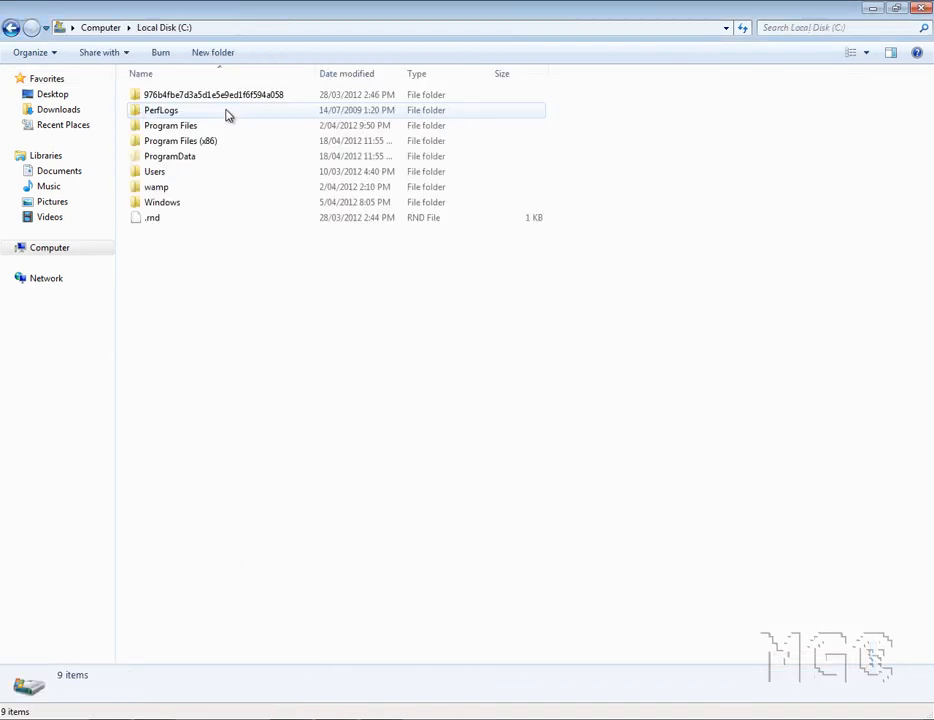
pyautogui.click(214, 143)
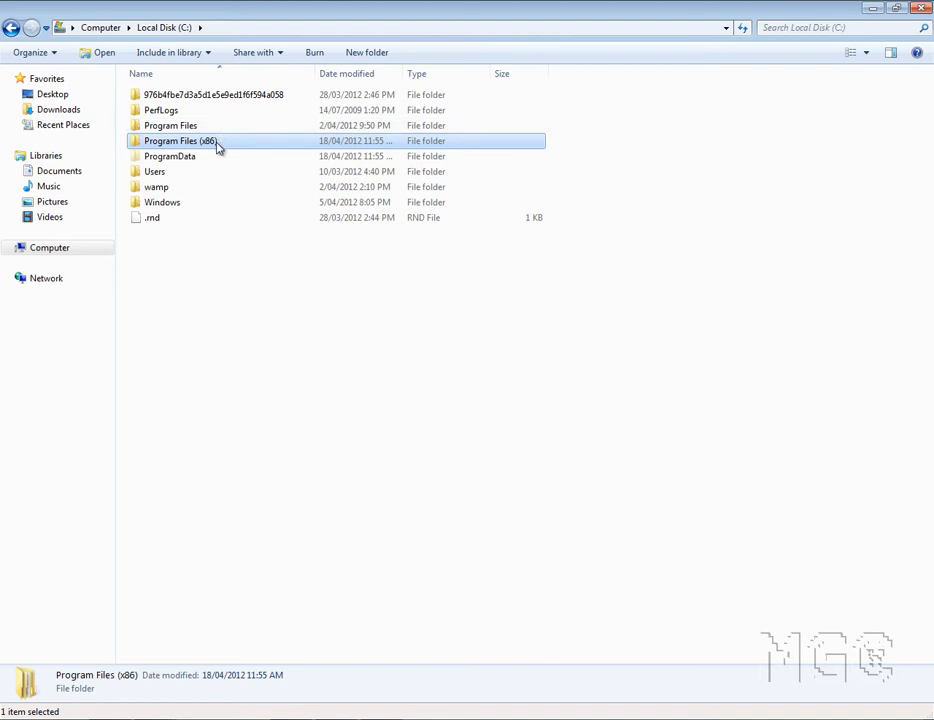
pyautogui.doubleClick(218, 146)
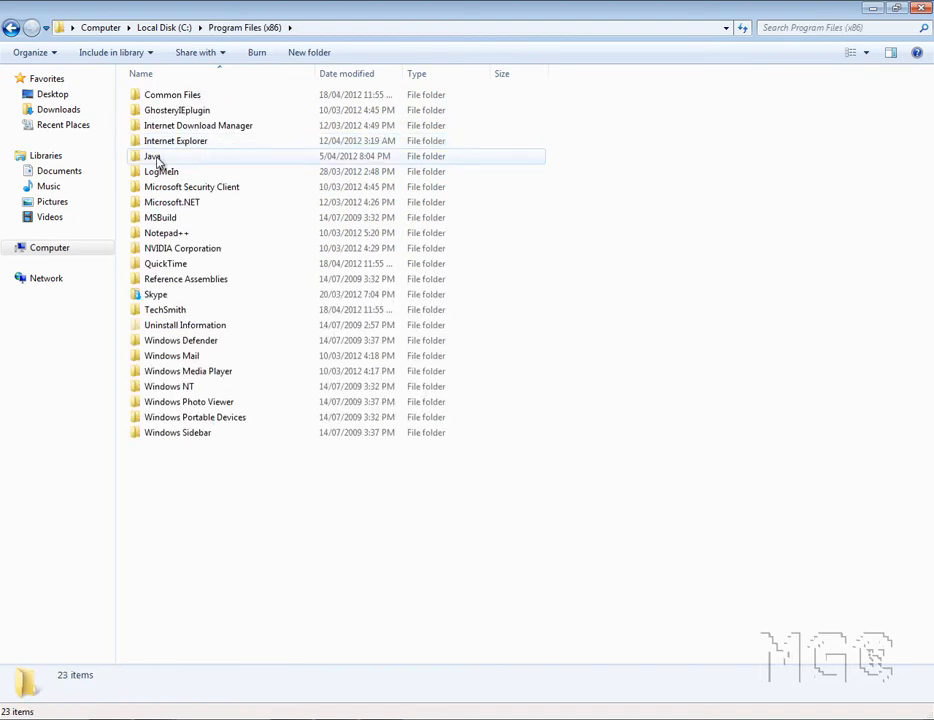
pyautogui.doubleClick(172, 160)
pyautogui.click(157, 99)
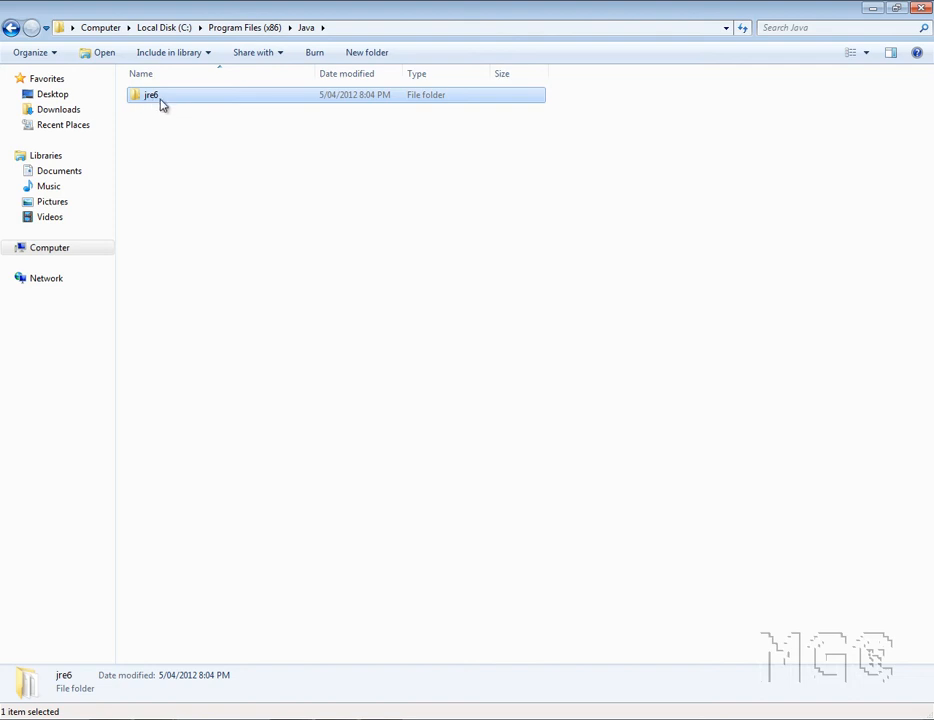
pyautogui.click(172, 128)
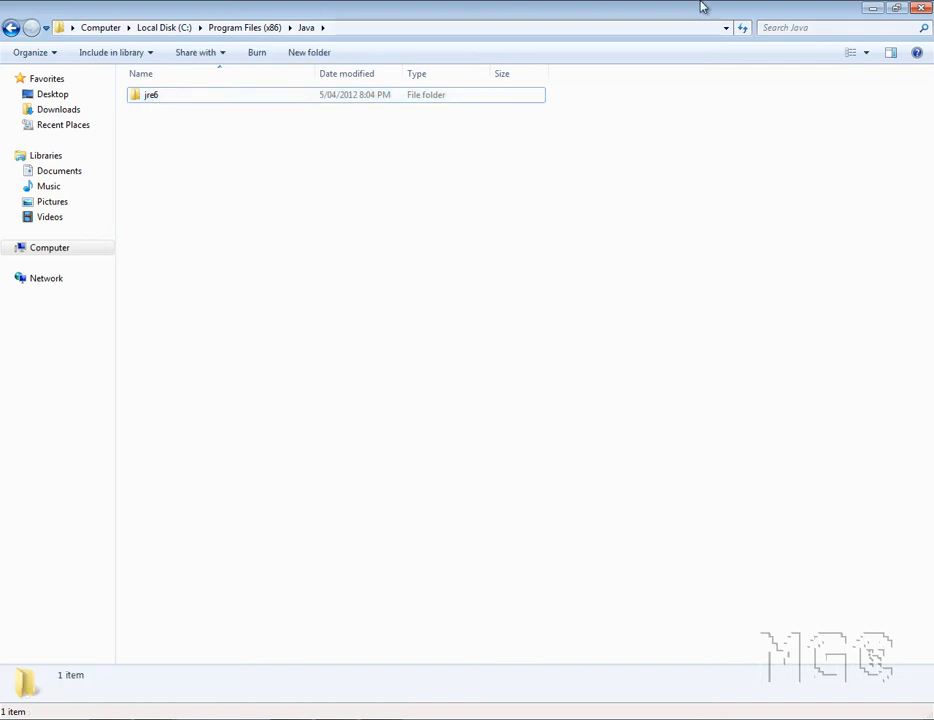
pyautogui.click(924, 7)
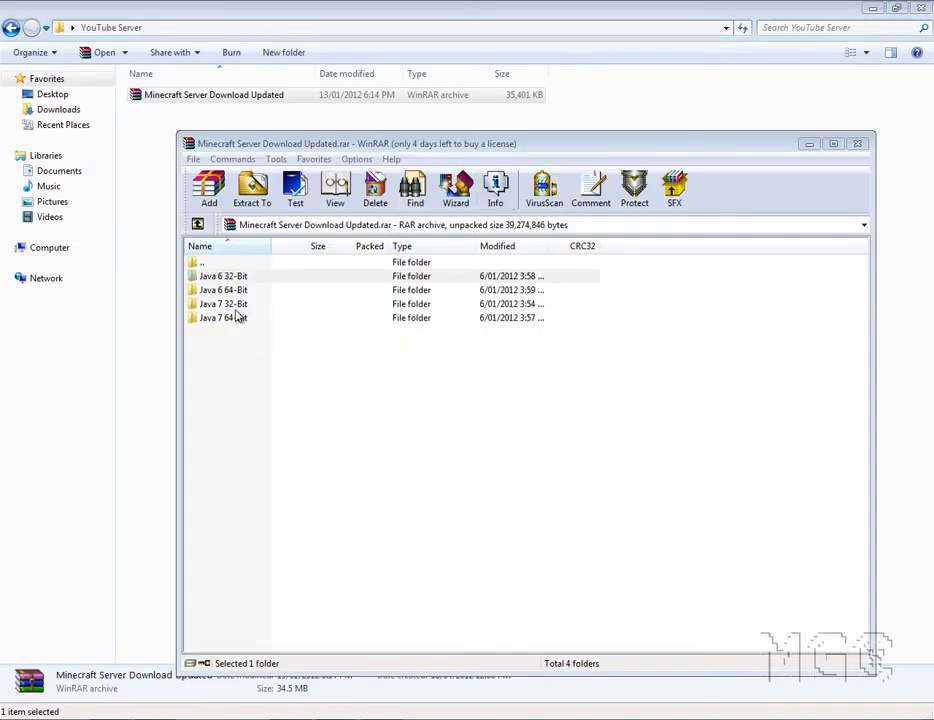
# Step: Check the system type in the computer's properties, and close the System window
pyautogui.click(233, 278)
pyautogui.click(267, 280)
pyautogui.click(25, 718)
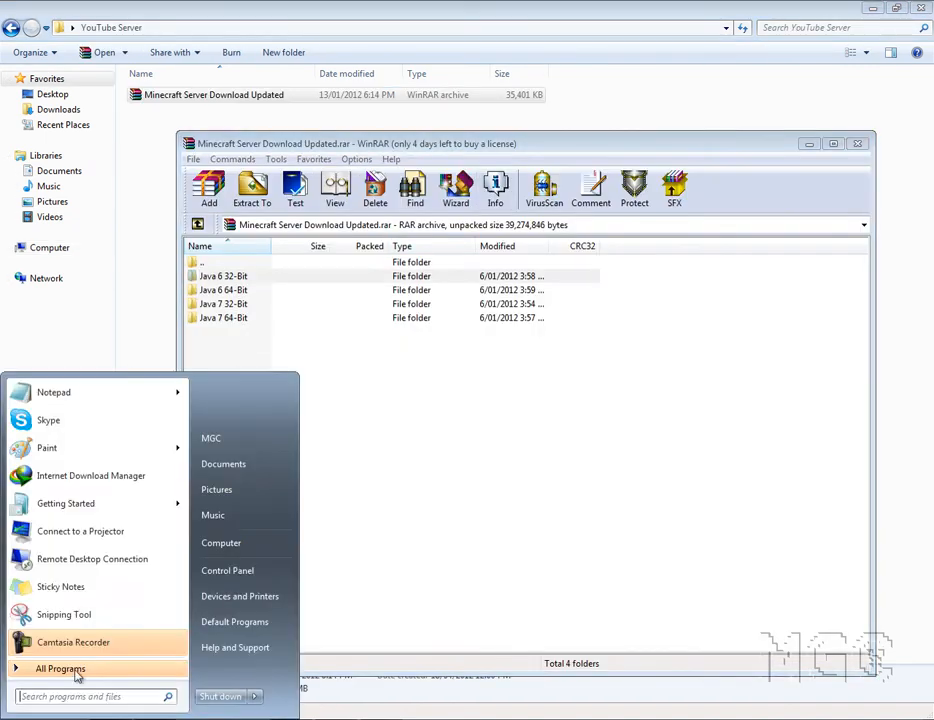
pyautogui.rightClick(224, 556)
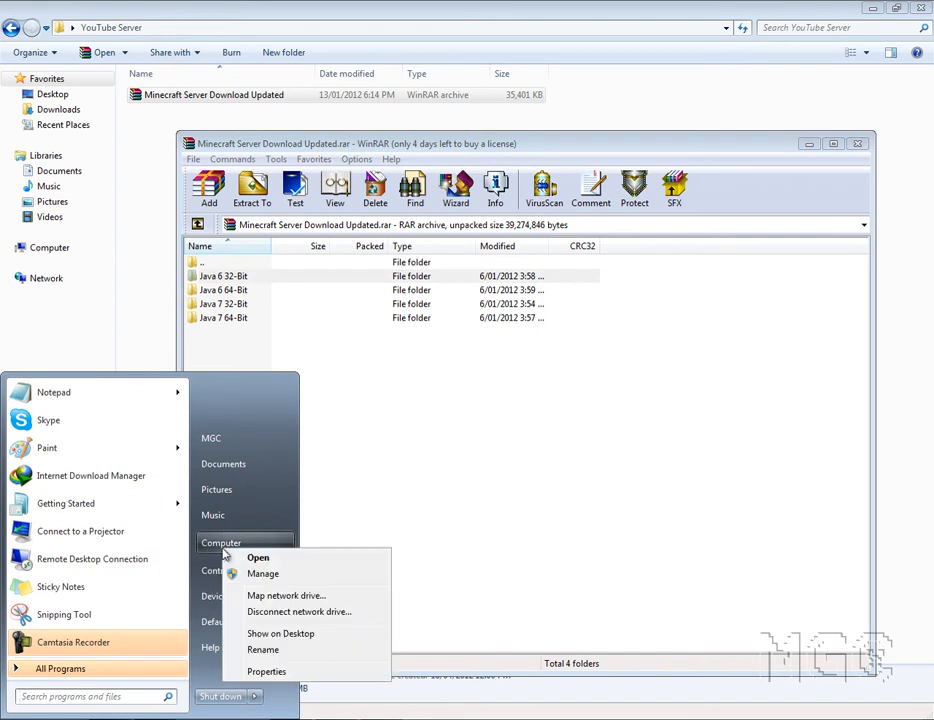
pyautogui.click(258, 671)
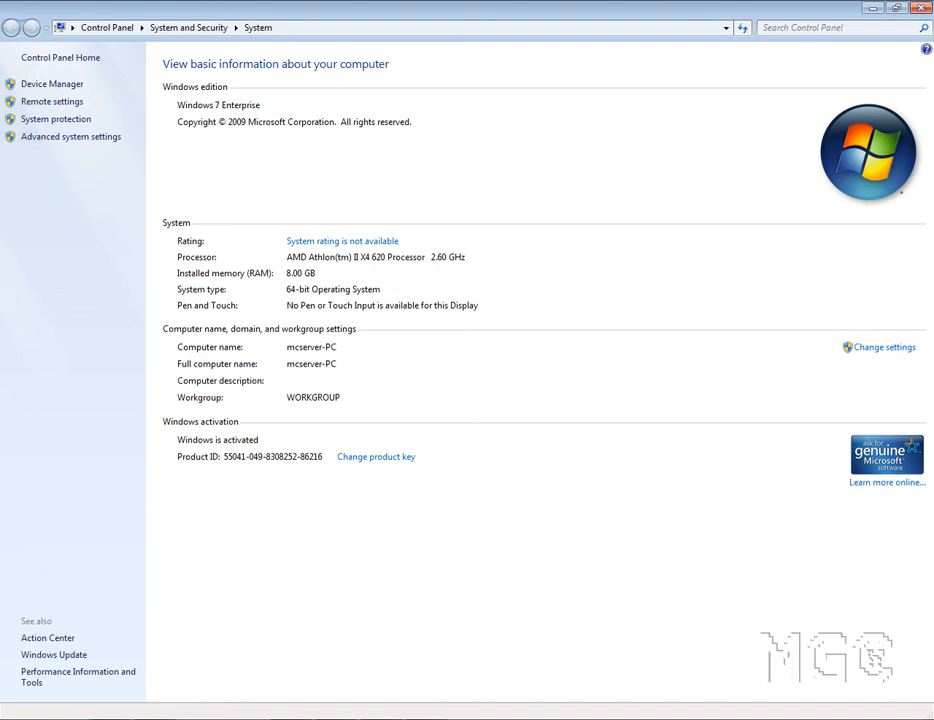
pyautogui.click(927, 8)
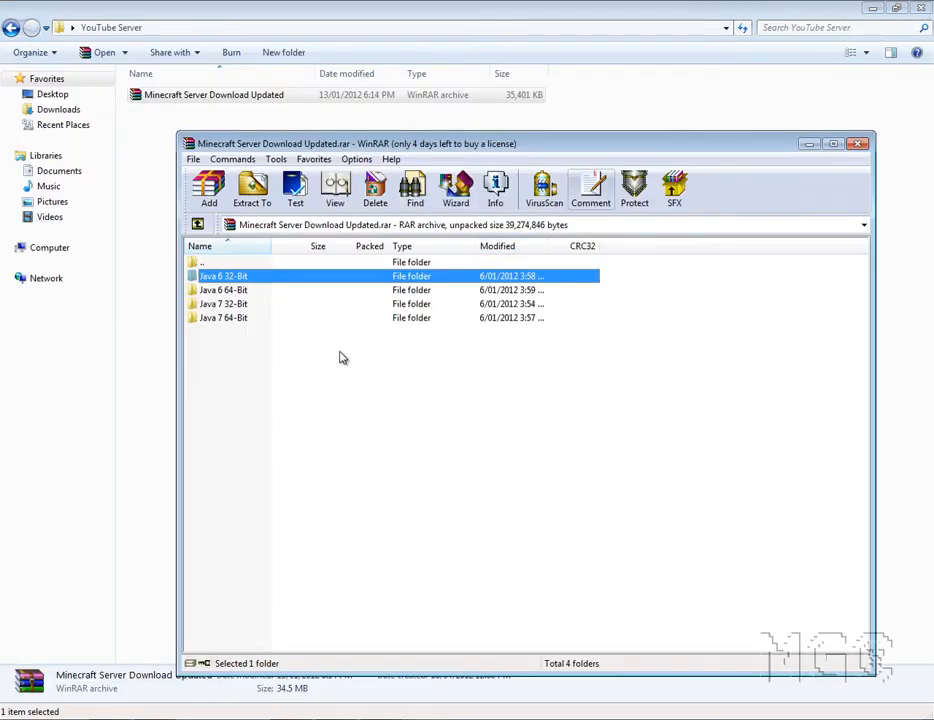
# Step: Extract the Java 6 64-Bit folder from the archive into the YouTube Server folder
pyautogui.click(229, 436)
pyautogui.click(246, 292)
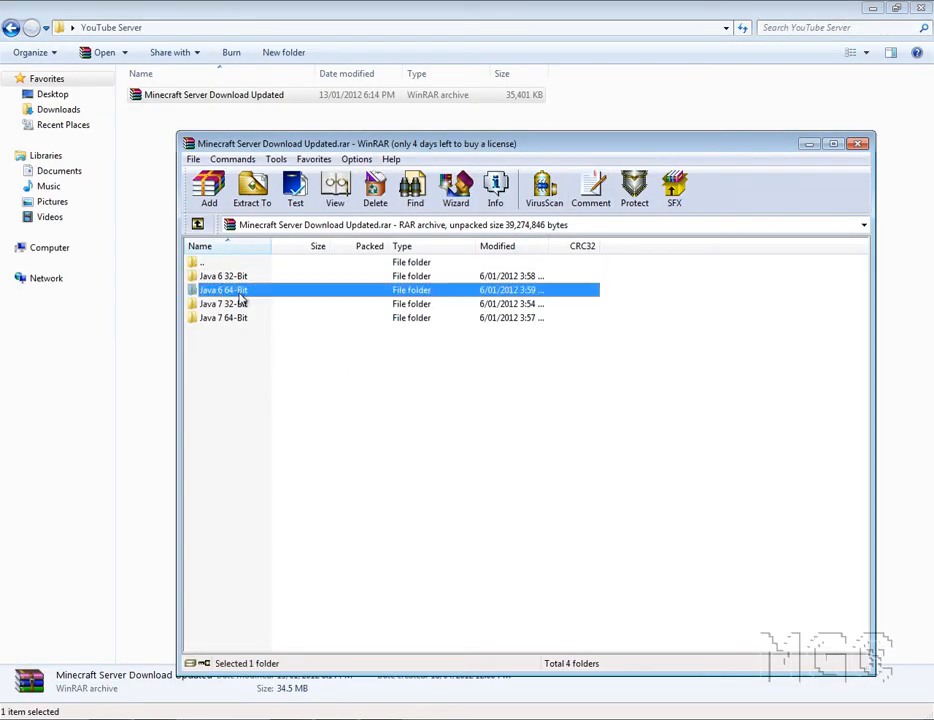
pyautogui.moveTo(240, 297); pyautogui.dragTo(190, 266)
pyautogui.moveTo(148, 218); pyautogui.dragTo(146, 213)
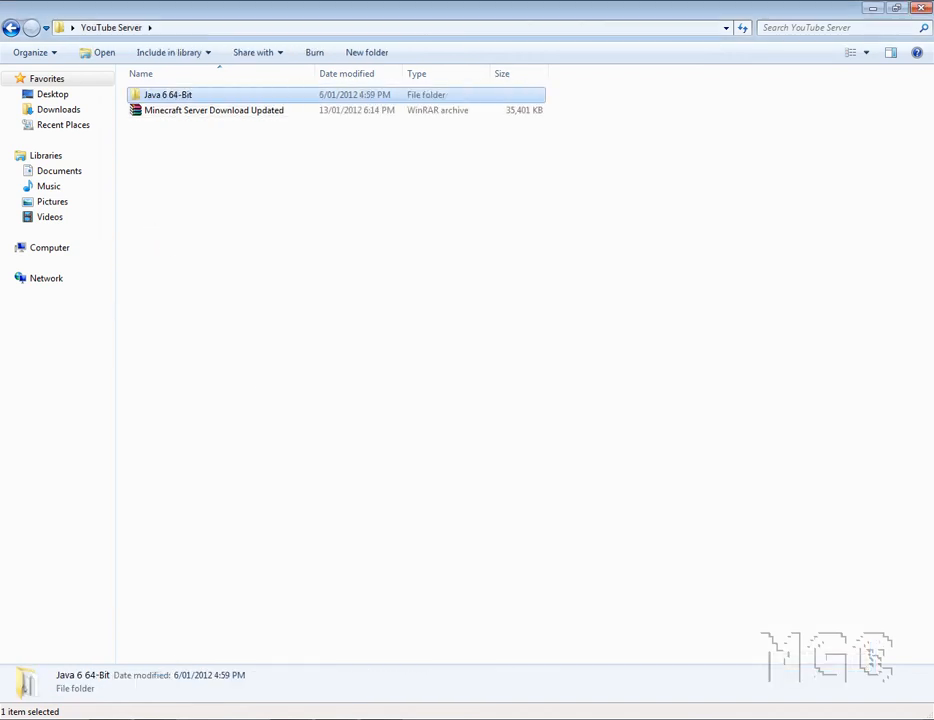
pyautogui.click(394, 719)
pyautogui.click(388, 706)
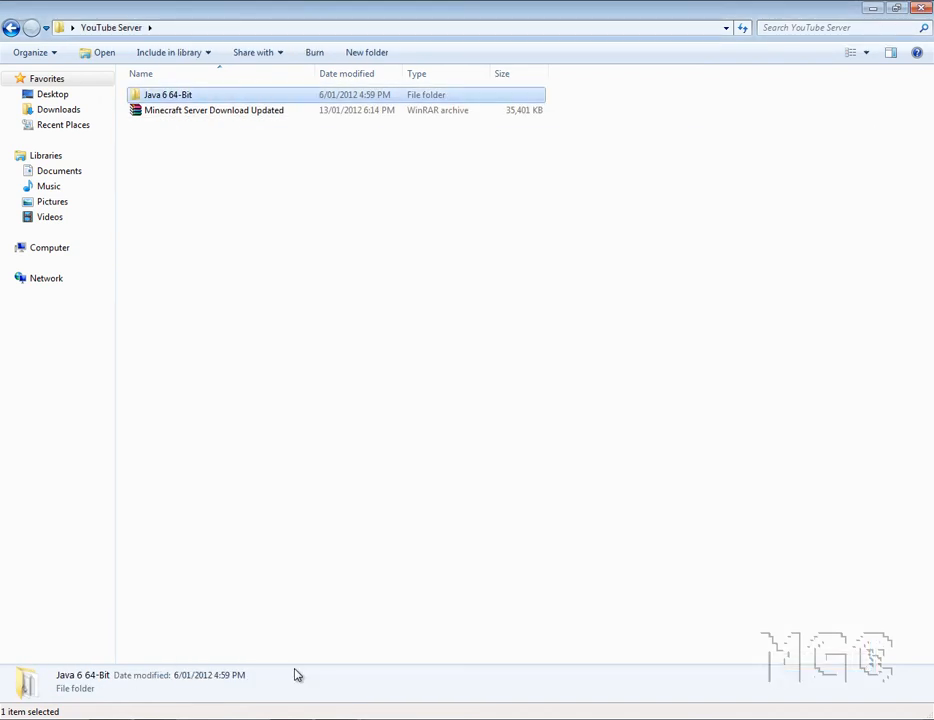
# Step: Open the extracted Java 6 64-Bit folder and look over the files inside it
pyautogui.doubleClick(186, 96)
pyautogui.click(186, 95)
pyautogui.click(197, 147)
pyautogui.click(189, 97)
pyautogui.click(189, 112)
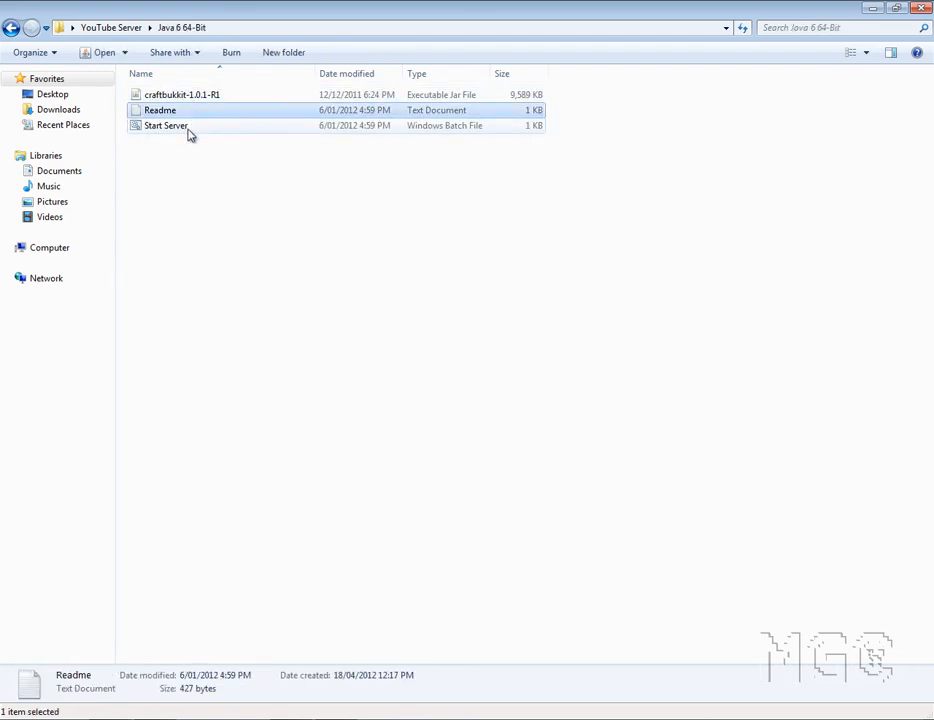
pyautogui.click(186, 160)
pyautogui.click(196, 97)
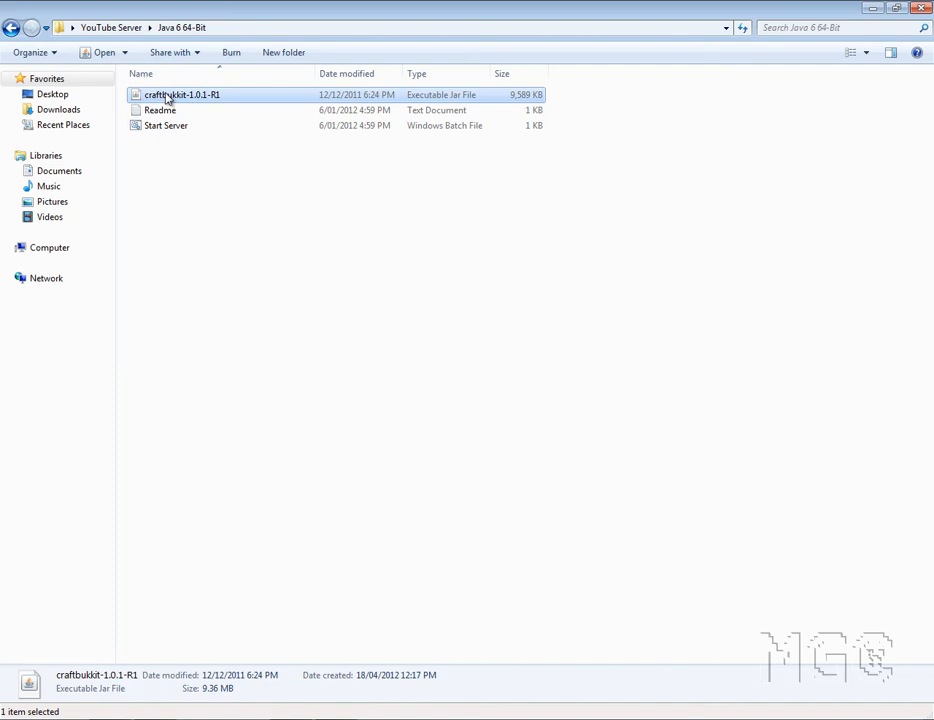
# Step: Read the Readme text file, close it, and locate the Start Server batch file
pyautogui.click(276, 112)
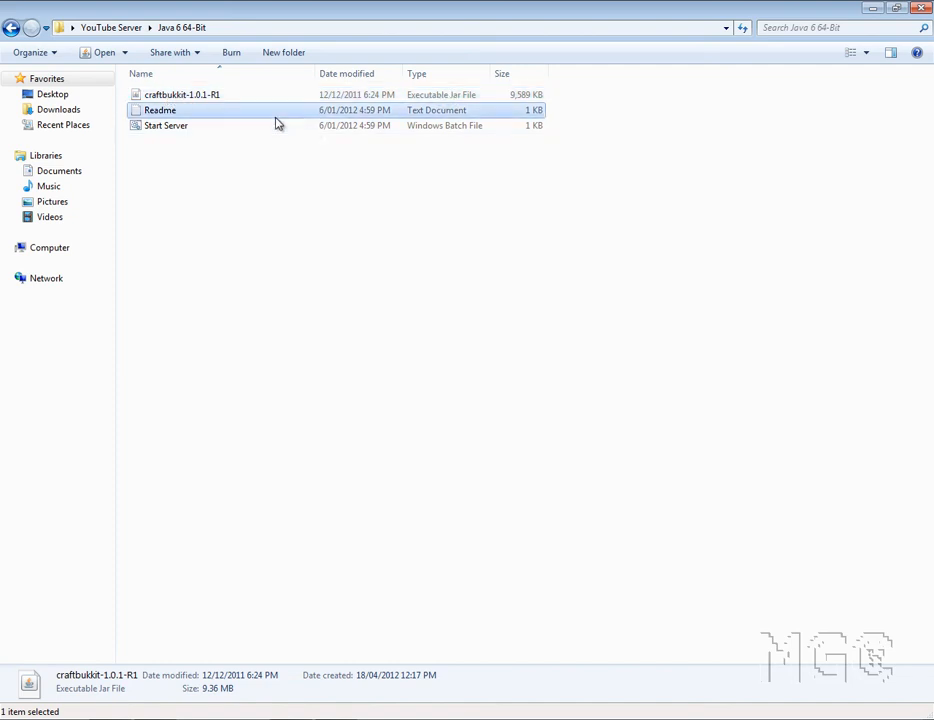
pyautogui.doubleClick(410, 112)
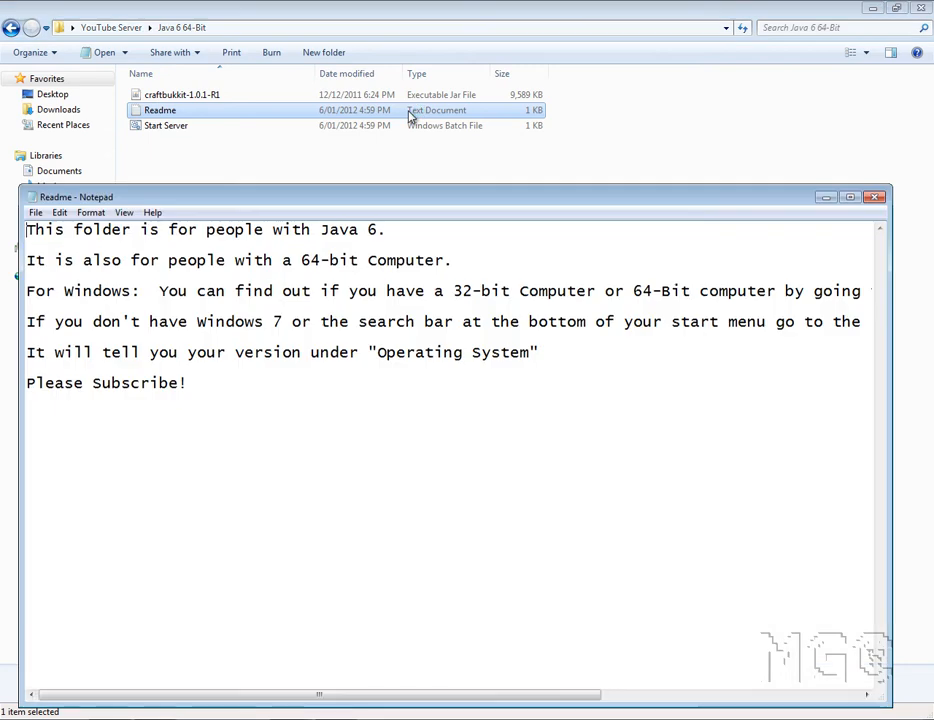
pyautogui.click(877, 200)
pyautogui.click(179, 129)
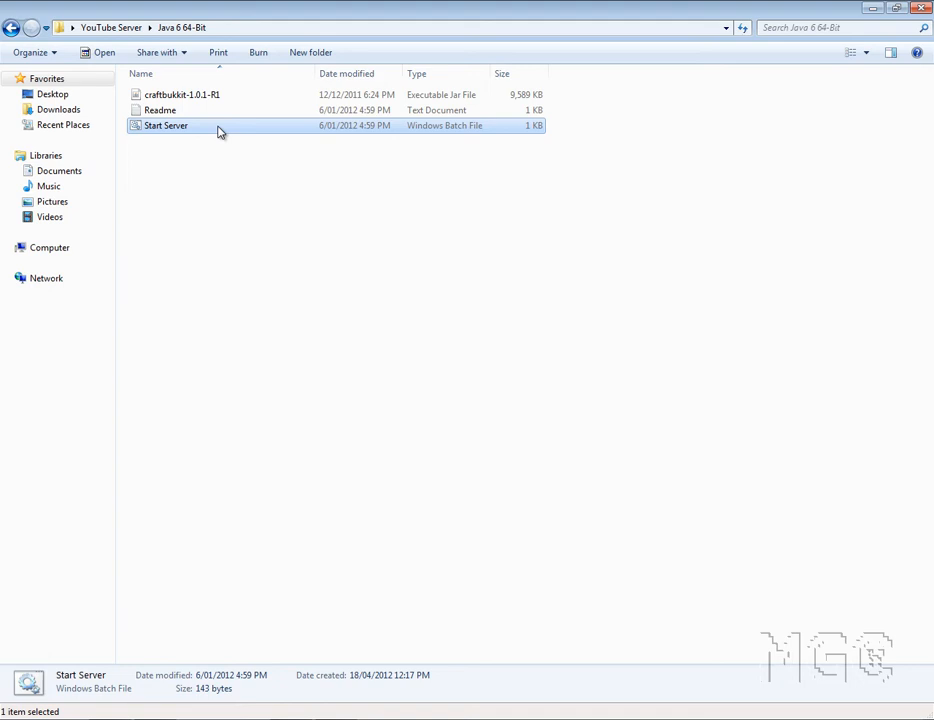
pyautogui.click(213, 186)
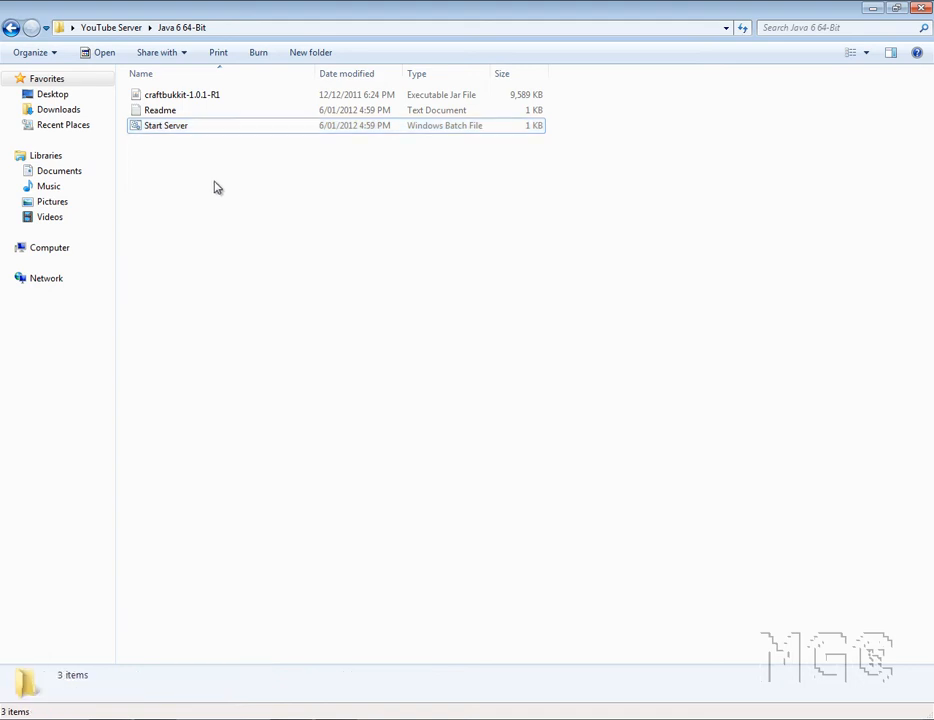
# Step: Delete the craftbukkit-1.0.1-R1 jar file from the Java 6 64-Bit folder
pyautogui.click(220, 97)
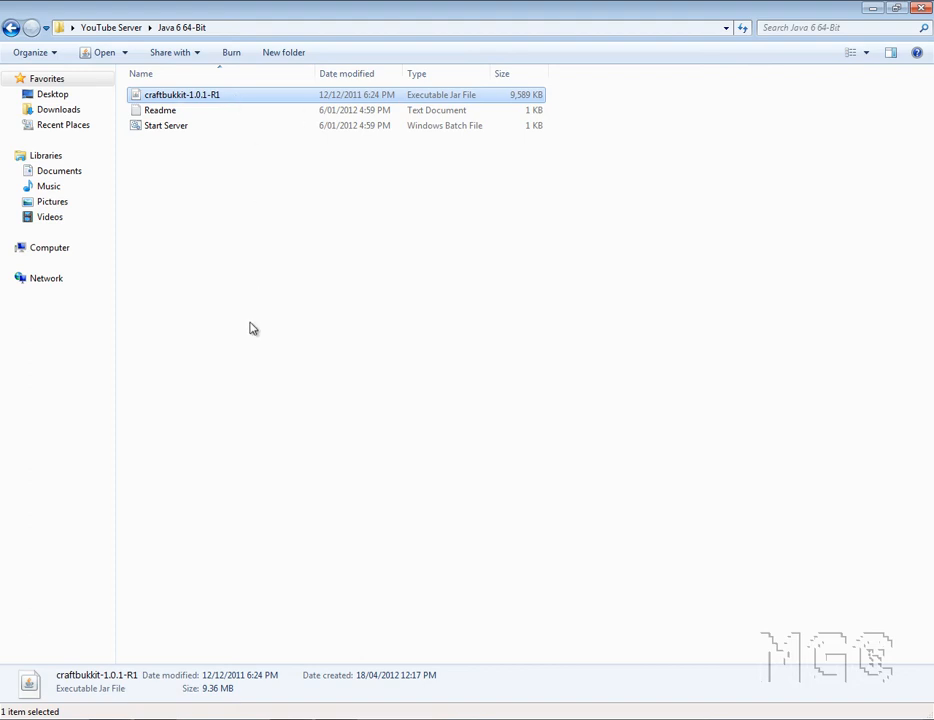
pyautogui.press('Delete')
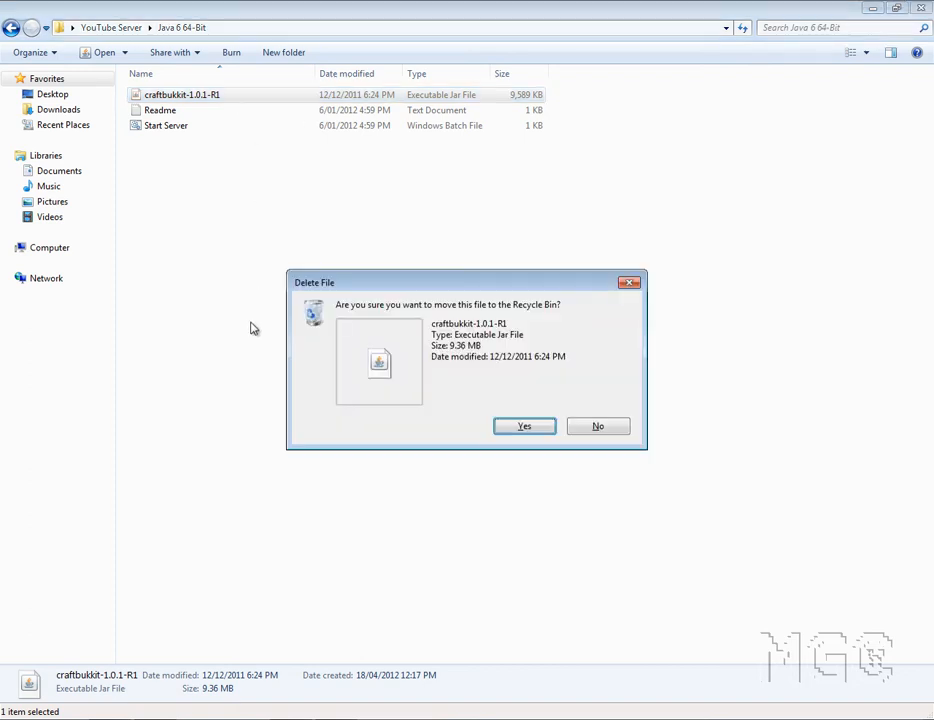
pyautogui.press('Return')
# Step: Switch to the browser and download the CraftBukkit Recommended Build, craftbukkit-1.2.5-R1.0.jar, from the wiki's Windows instructions
pyautogui.click(128, 717)
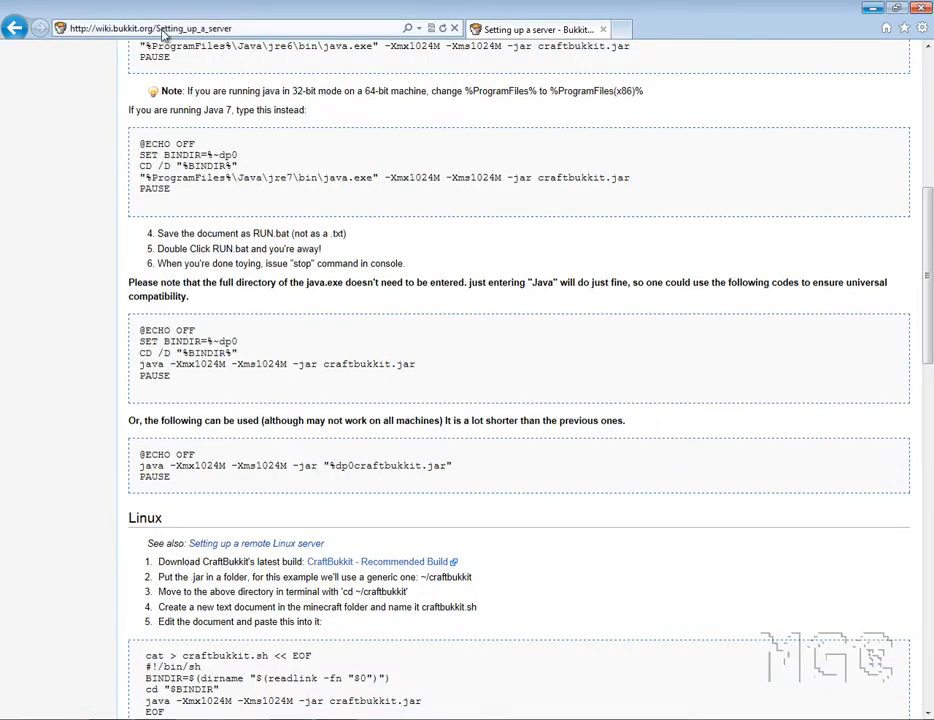
pyautogui.click(237, 28)
pyautogui.click(4, 118)
pyautogui.scroll(5, 33, 175)
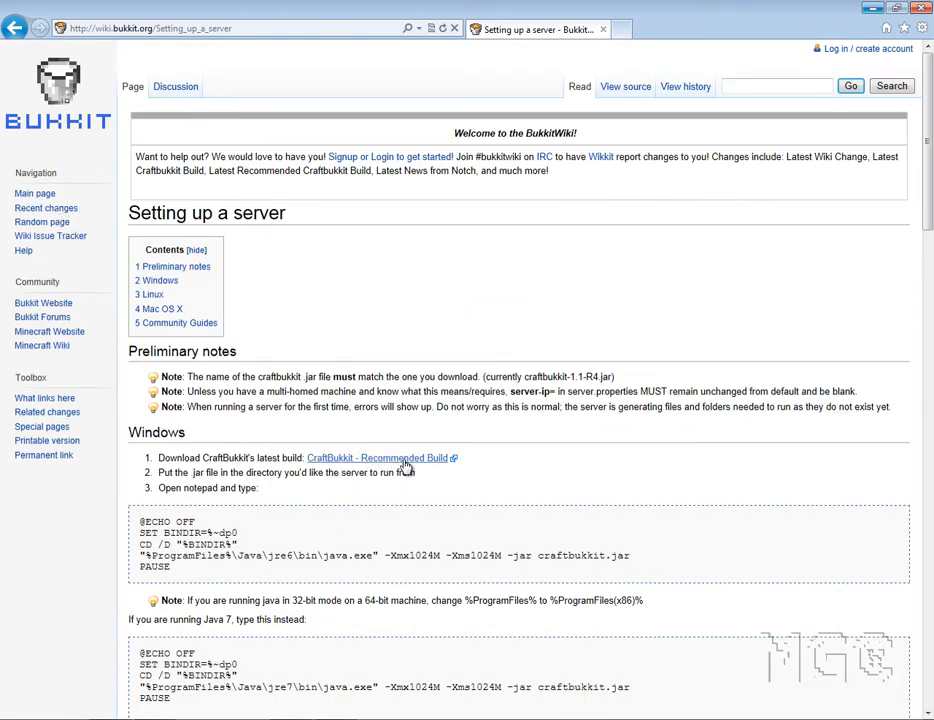
pyautogui.click(416, 462)
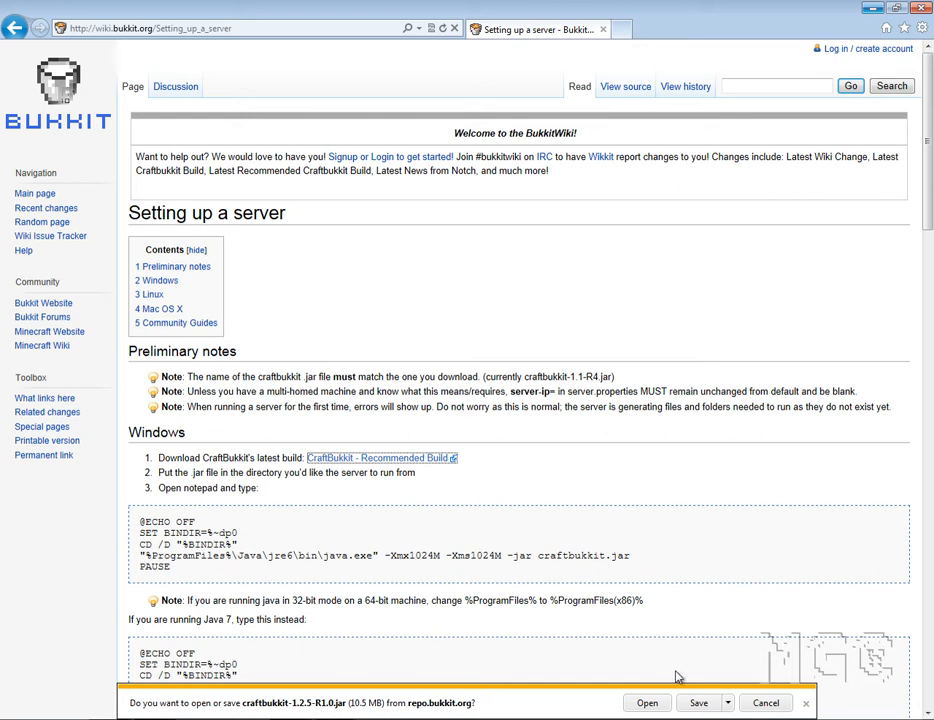
pyautogui.click(707, 703)
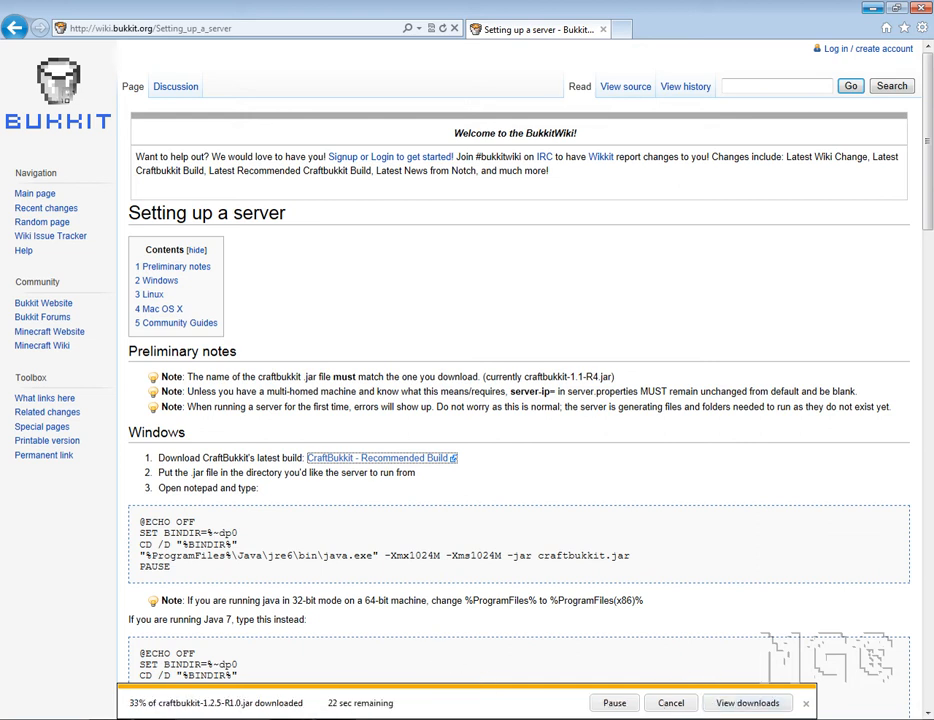
# Step: Return to the Java 6 64-Bit folder and open the Start Server batch file for editing in Notepad
pyautogui.click(872, 8)
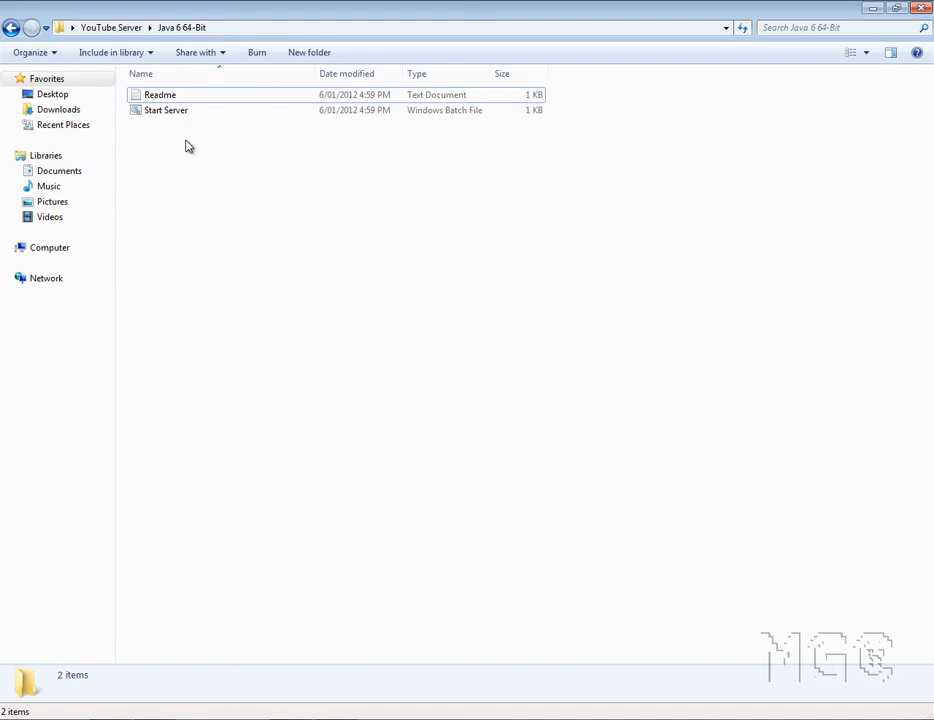
pyautogui.click(214, 114)
pyautogui.rightClick(214, 115)
pyautogui.click(246, 140)
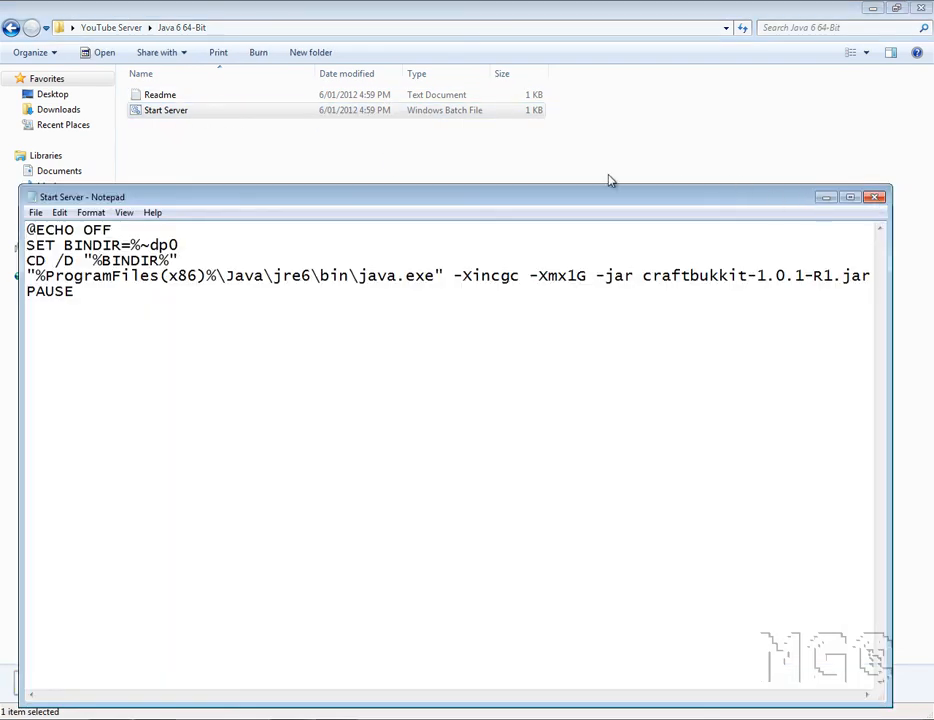
pyautogui.rightClick(172, 117)
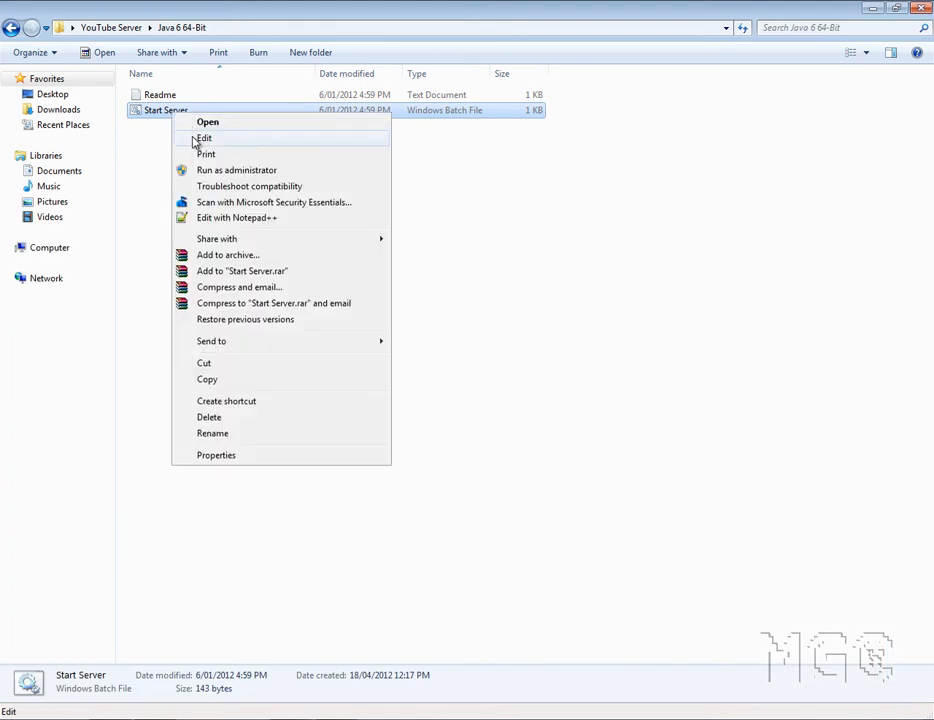
pyautogui.click(294, 718)
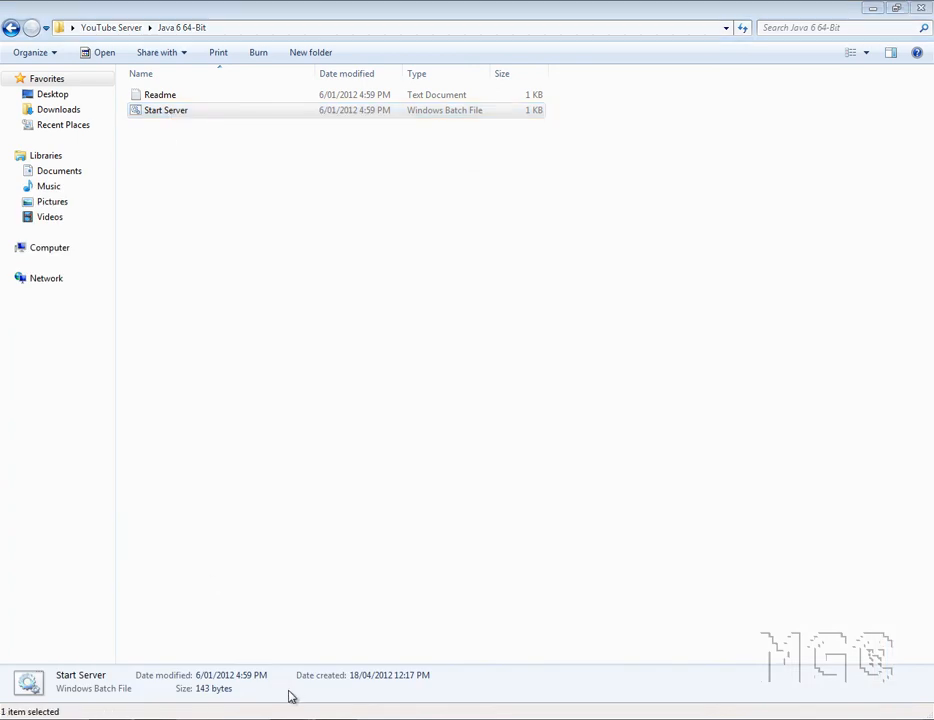
pyautogui.click(288, 693)
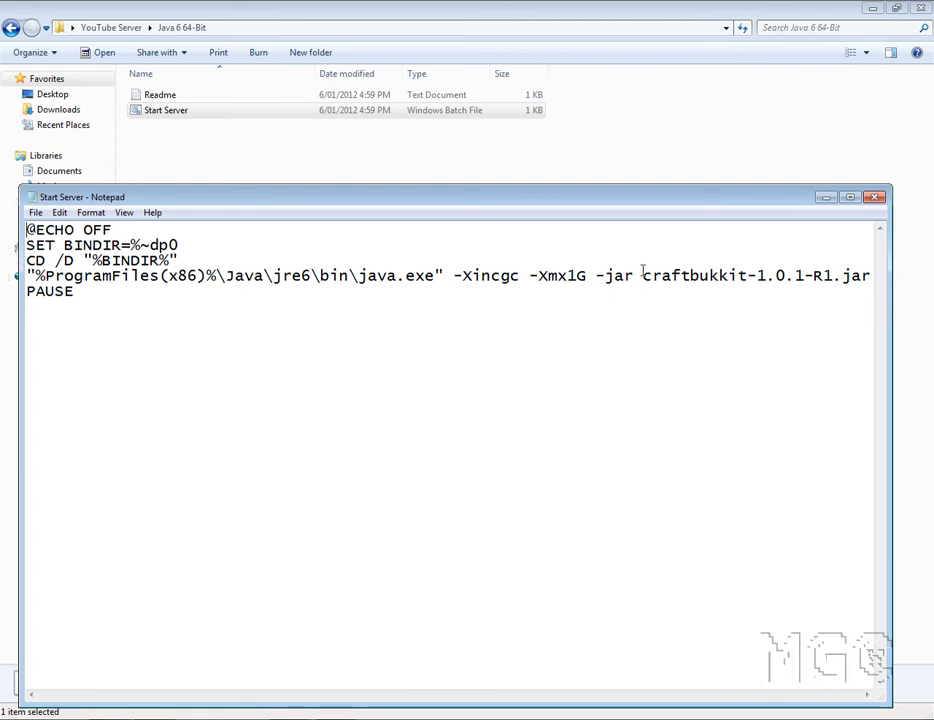
# Step: Change the jar name in the Start Server batch file to craftbukkit-1.2.5.jar and save the file
pyautogui.moveTo(643, 278); pyautogui.dragTo(785, 276)
pyautogui.click(747, 276)
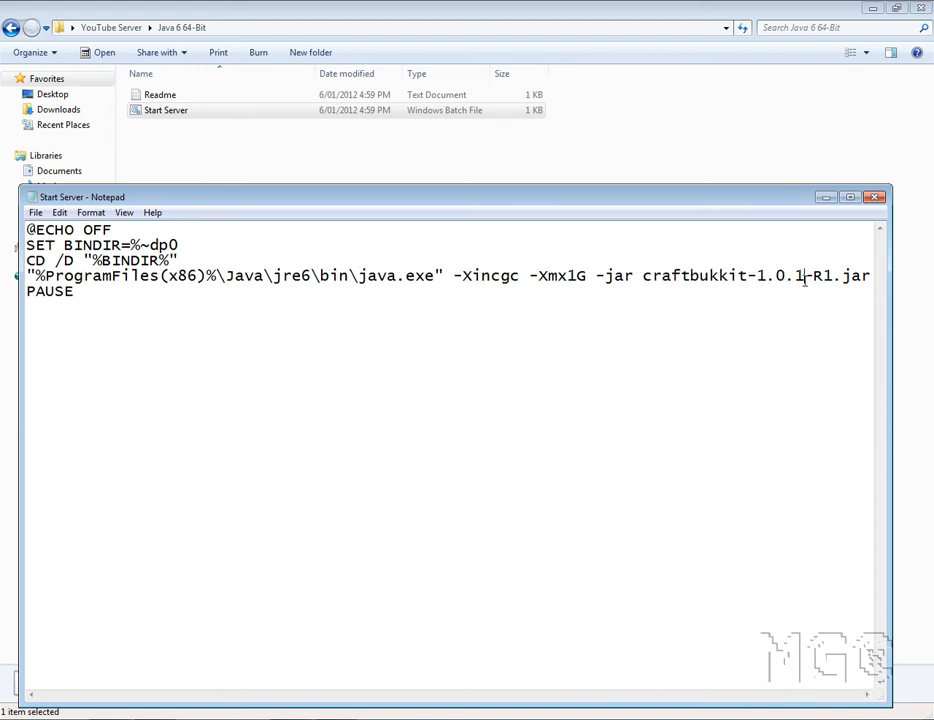
pyautogui.press('BackSpace')
pyautogui.press('BackSpace')
pyautogui.press('BackSpace')
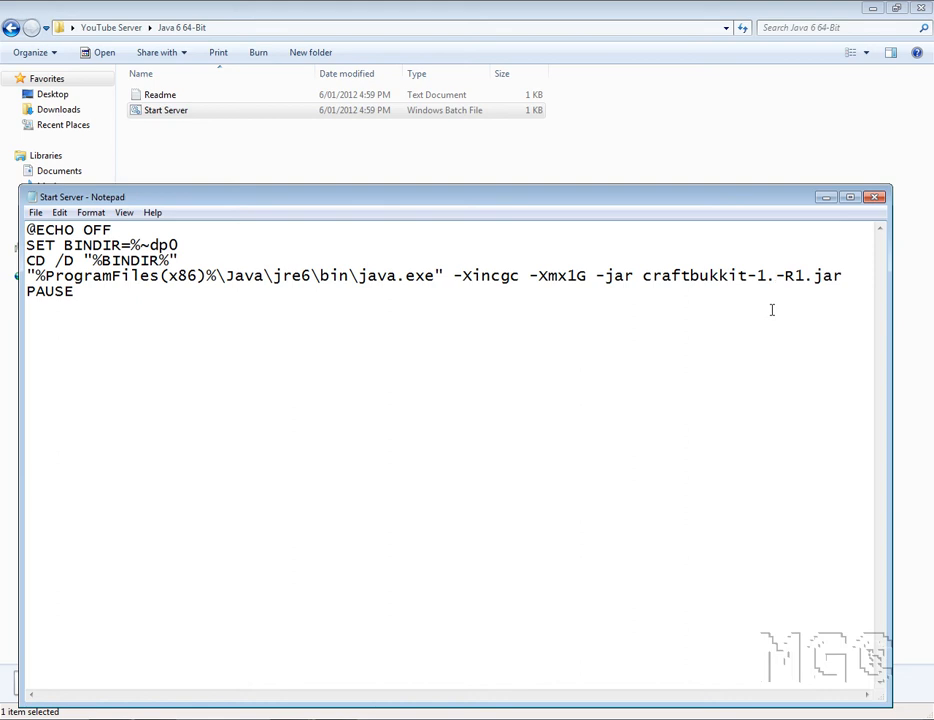
pyautogui.write('2.5')
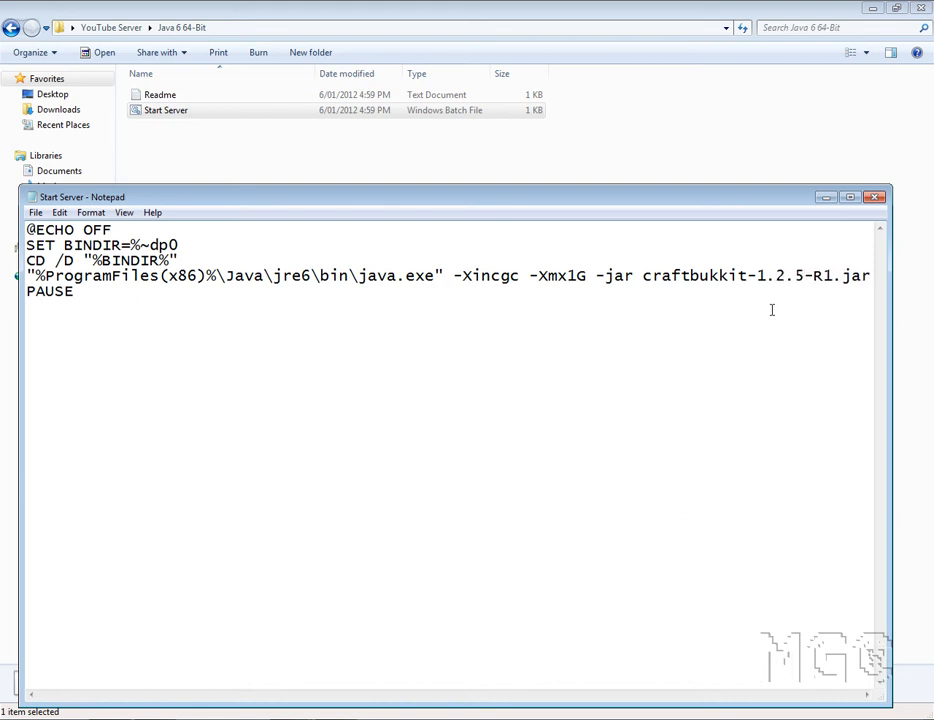
pyautogui.press('Delete')
pyautogui.press('Delete')
pyautogui.press('Delete')
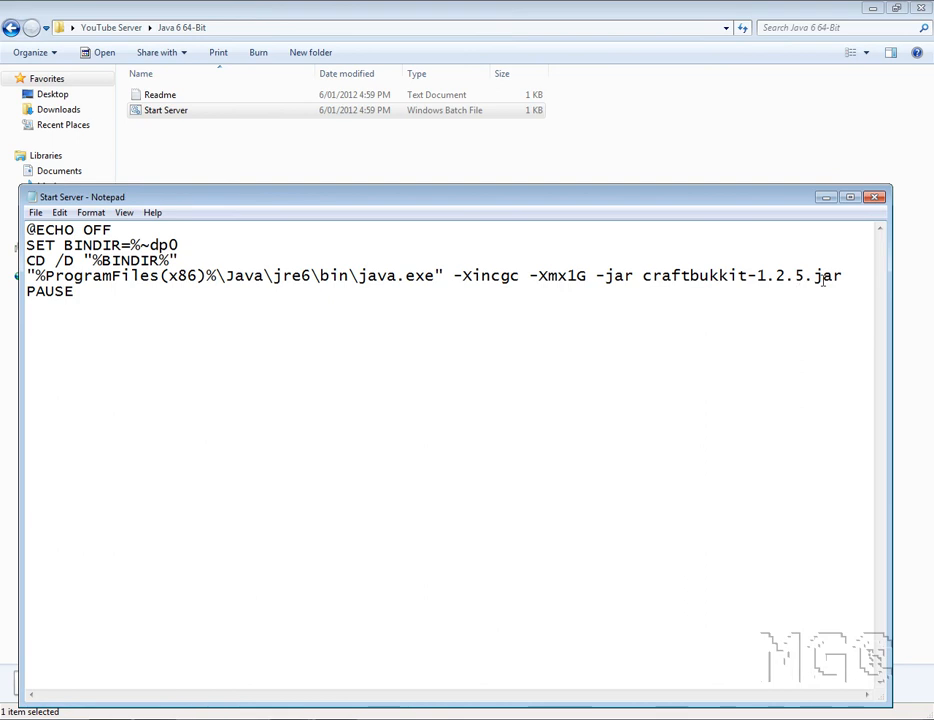
pyautogui.click(875, 196)
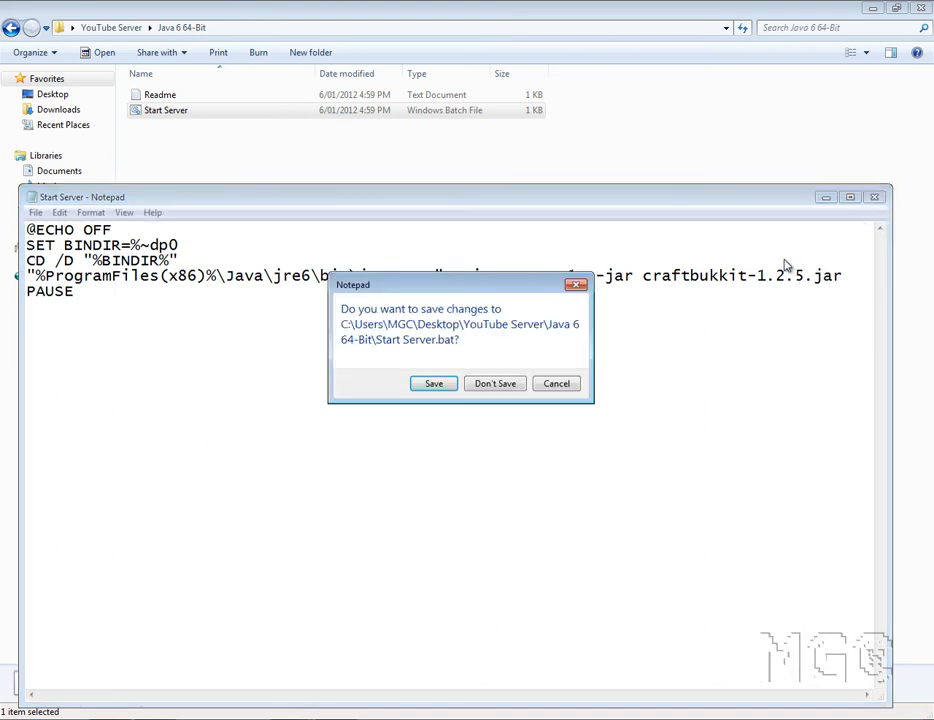
pyautogui.click(446, 385)
# Step: Place the downloaded craftbukkit-1.2.5-R1.0 jar from the Downloads folder into the Java 6 64-Bit folder
pyautogui.click(222, 718)
pyautogui.click(223, 655)
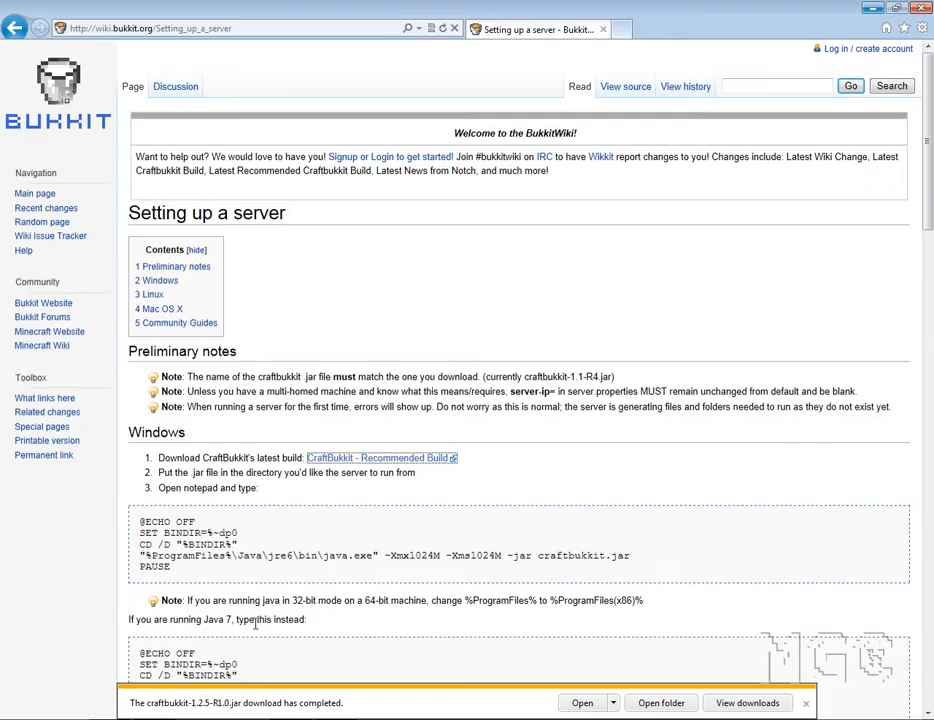
pyautogui.click(645, 705)
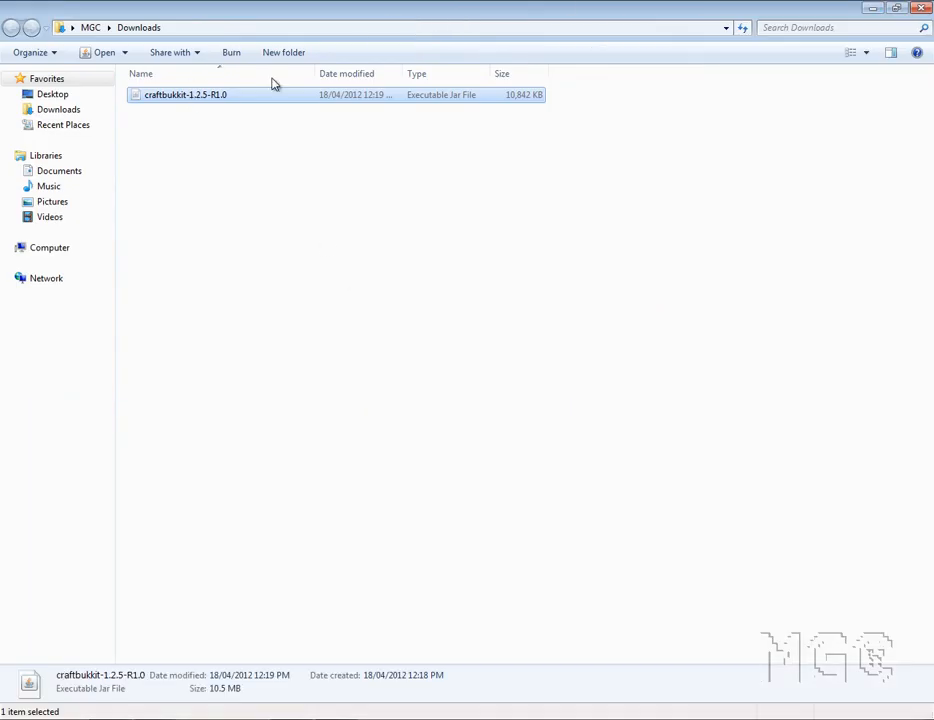
pyautogui.click(871, 8)
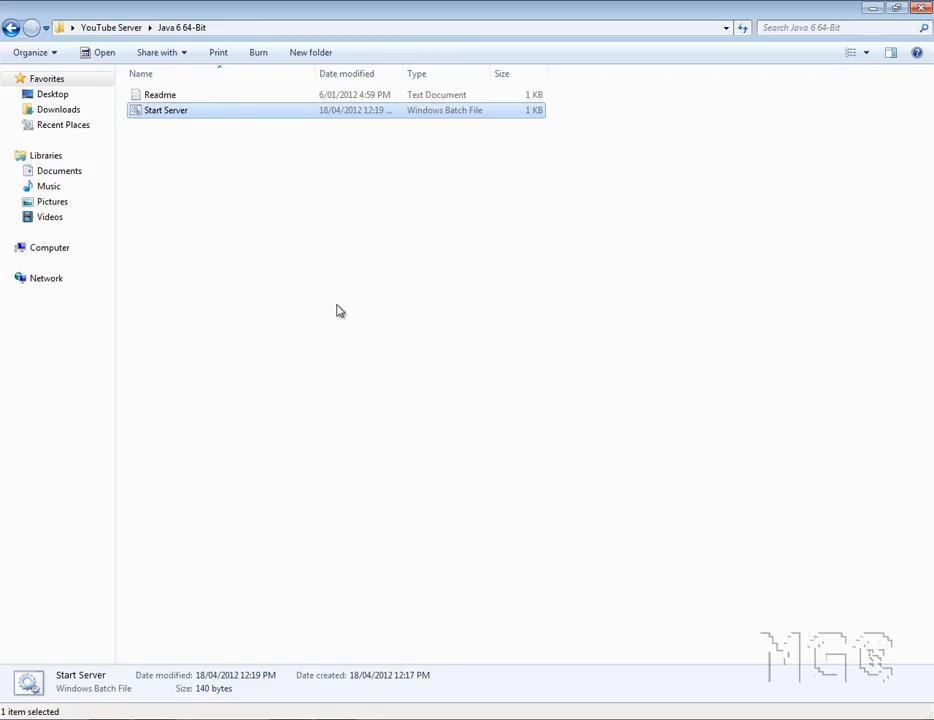
pyautogui.rightClick(337, 297)
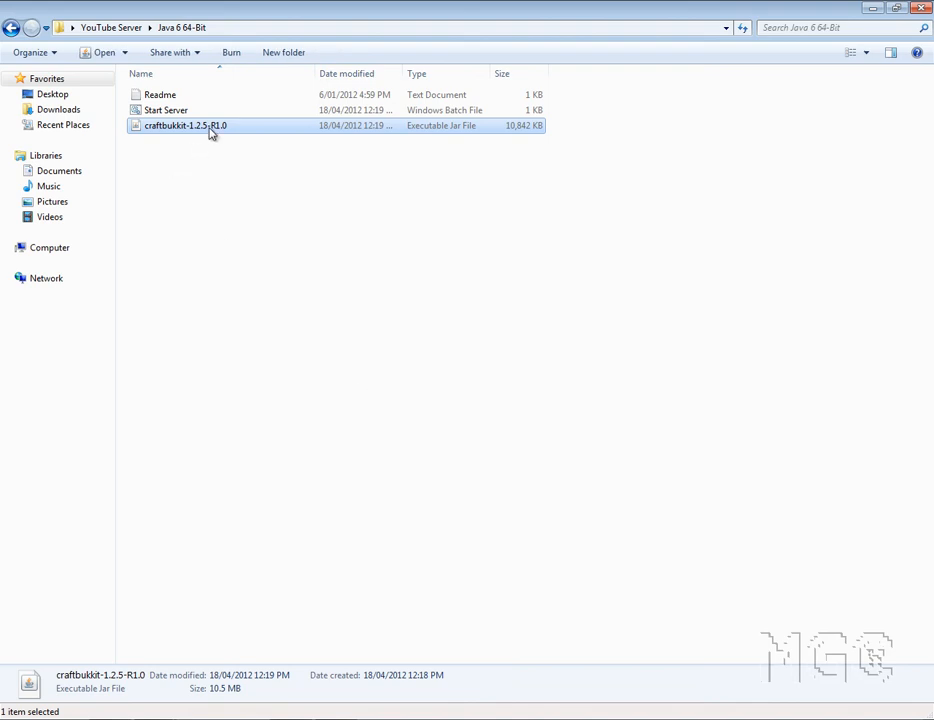
# Step: Rename the CraftBukkit jar in the Java 6 64-Bit folder as craftbukkit-1.2.5
pyautogui.rightClick(210, 133)
pyautogui.click(290, 383)
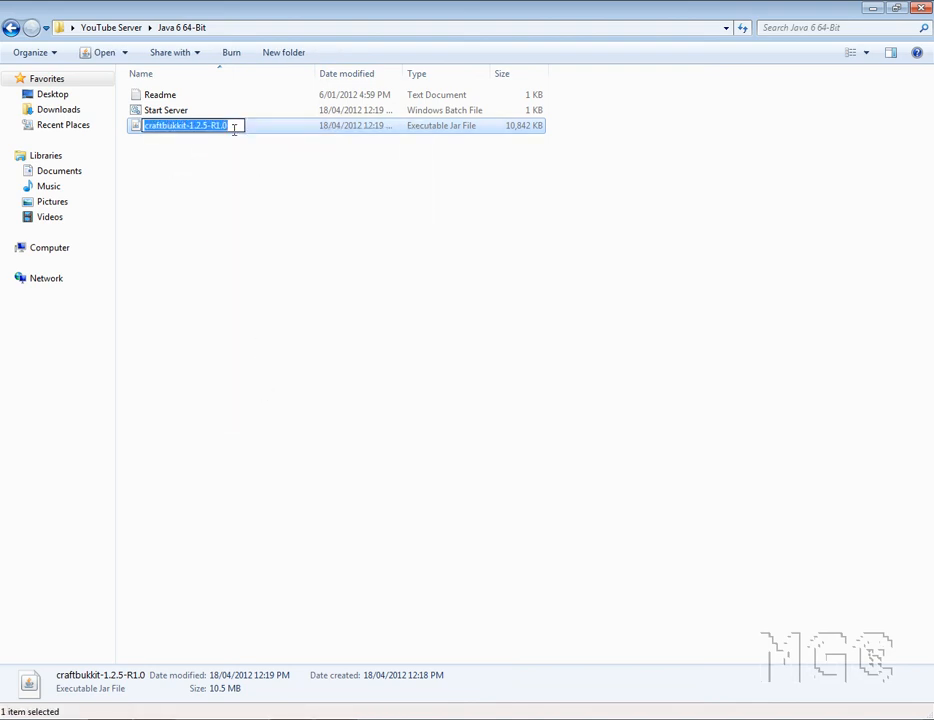
pyautogui.click(234, 126)
pyautogui.press('BackSpace')
pyautogui.press('BackSpace')
pyautogui.press('BackSpace')
pyautogui.press('BackSpace')
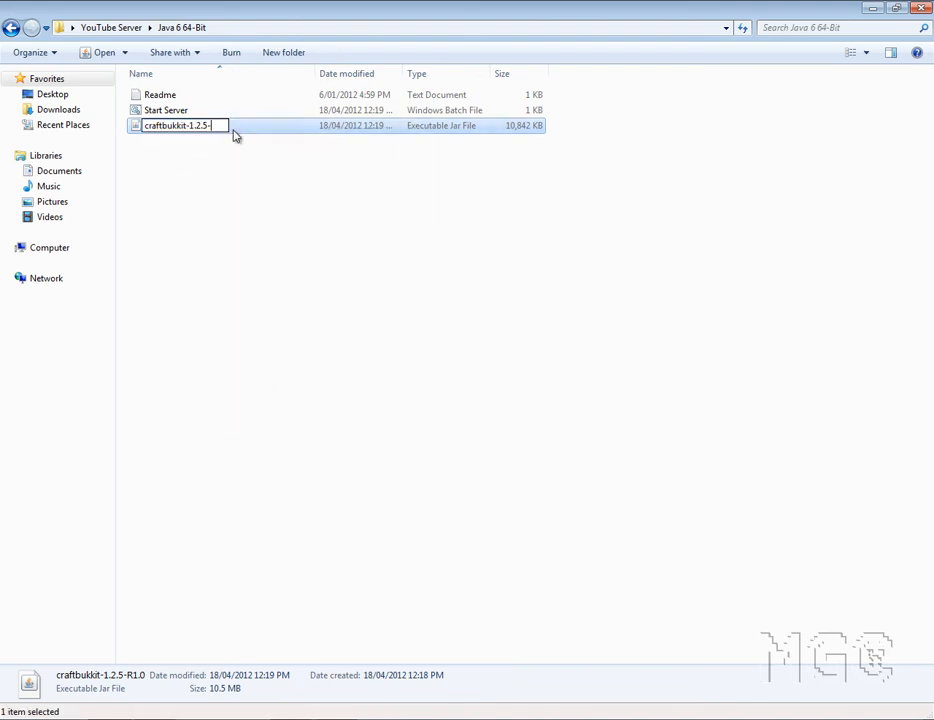
pyautogui.press('Return')
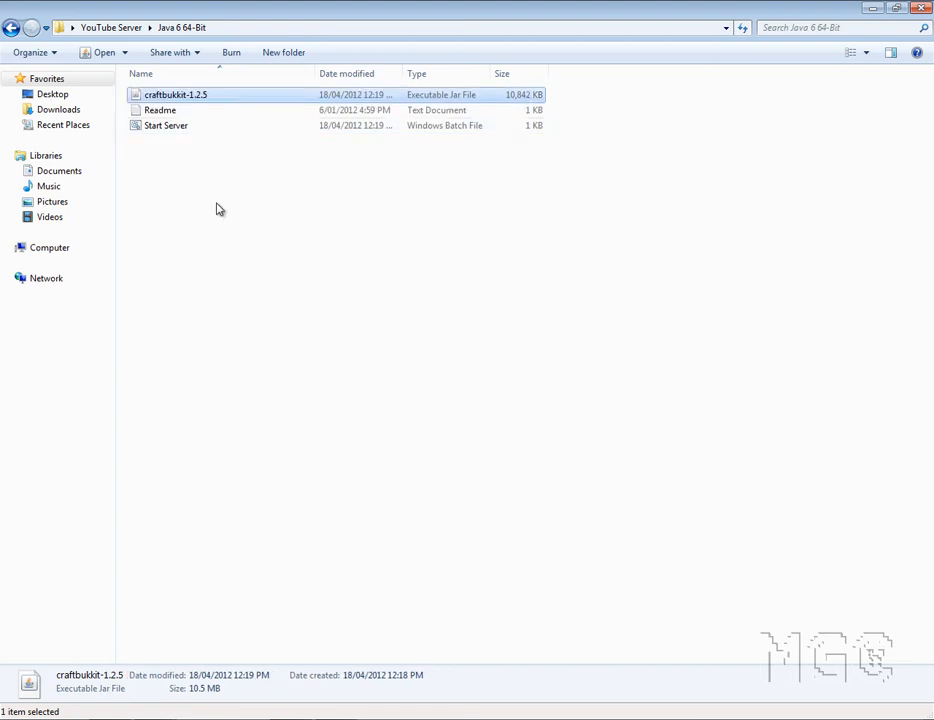
pyautogui.click(215, 200)
# Step: Reopen the Start Server batch file to check its jar name against the renamed jar, and close it
pyautogui.click(224, 131)
pyautogui.rightClick(224, 131)
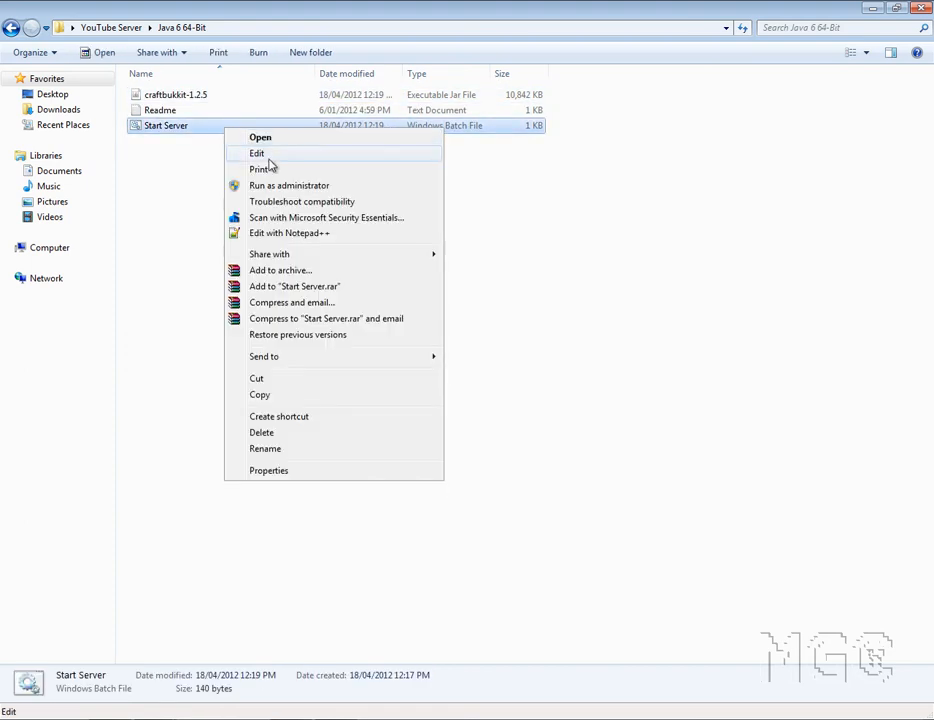
pyautogui.click(300, 150)
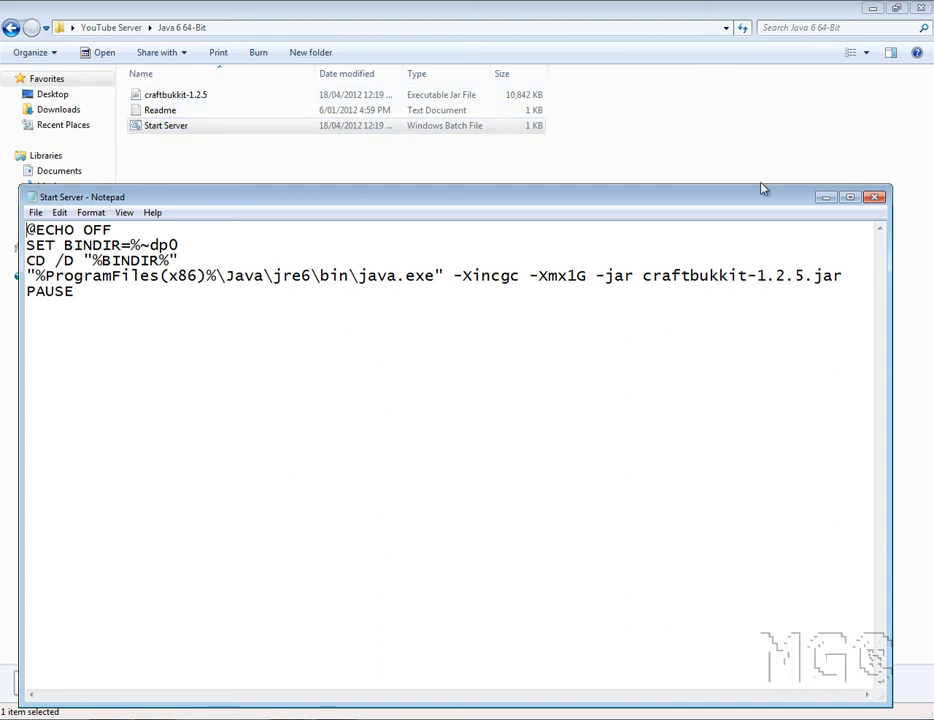
pyautogui.click(874, 197)
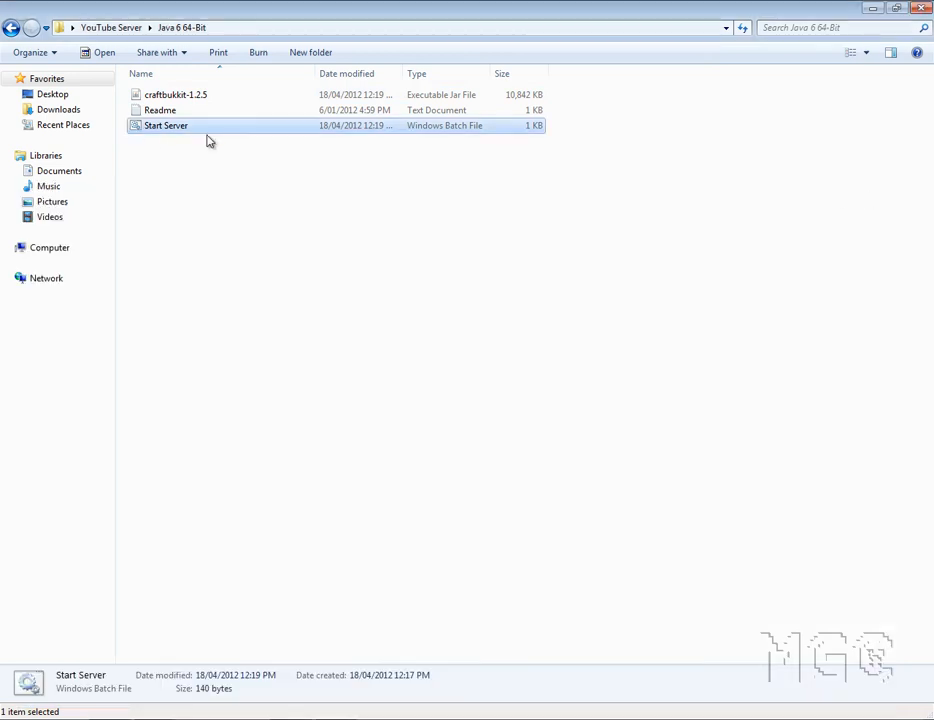
# Step: Run the Start Server batch file to generate the server files and shut the server down with the stop command
pyautogui.doubleClick(222, 133)
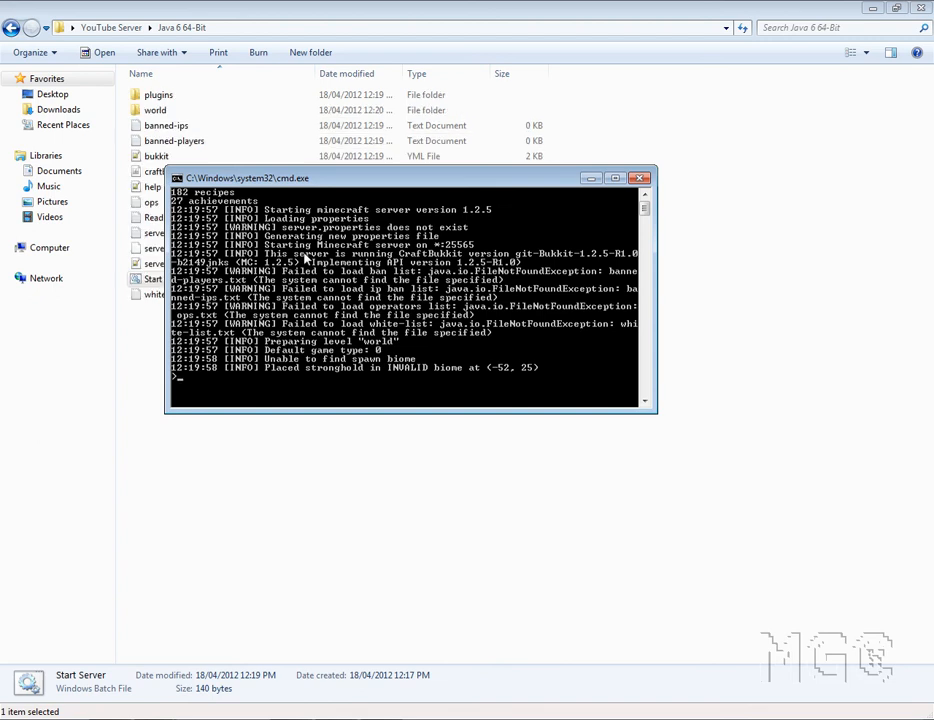
pyautogui.moveTo(219, 168); pyautogui.dragTo(218, 393)
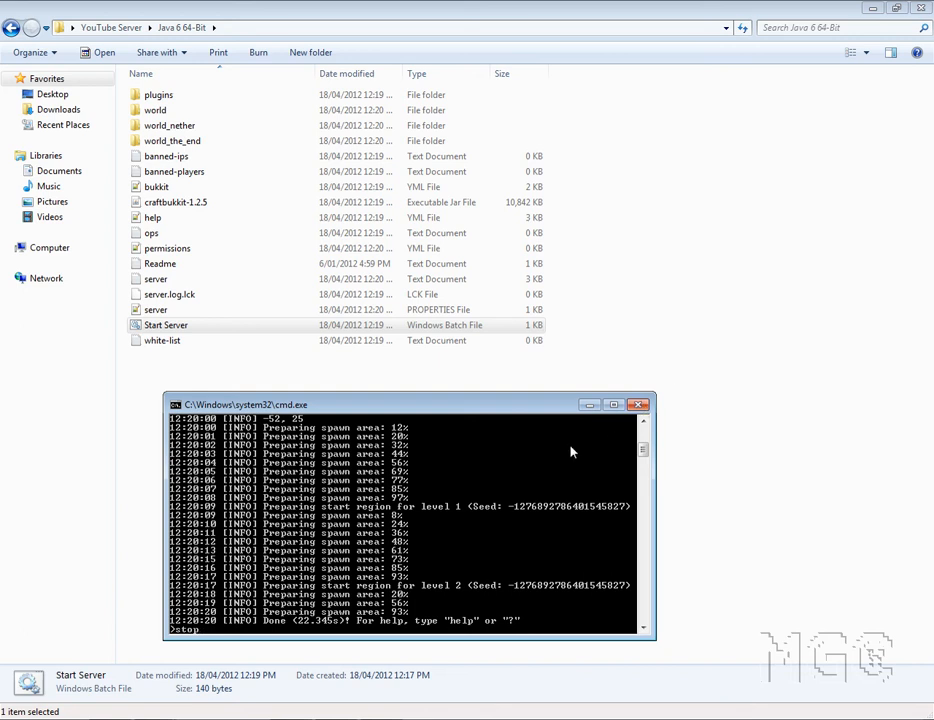
pyautogui.press('Return')
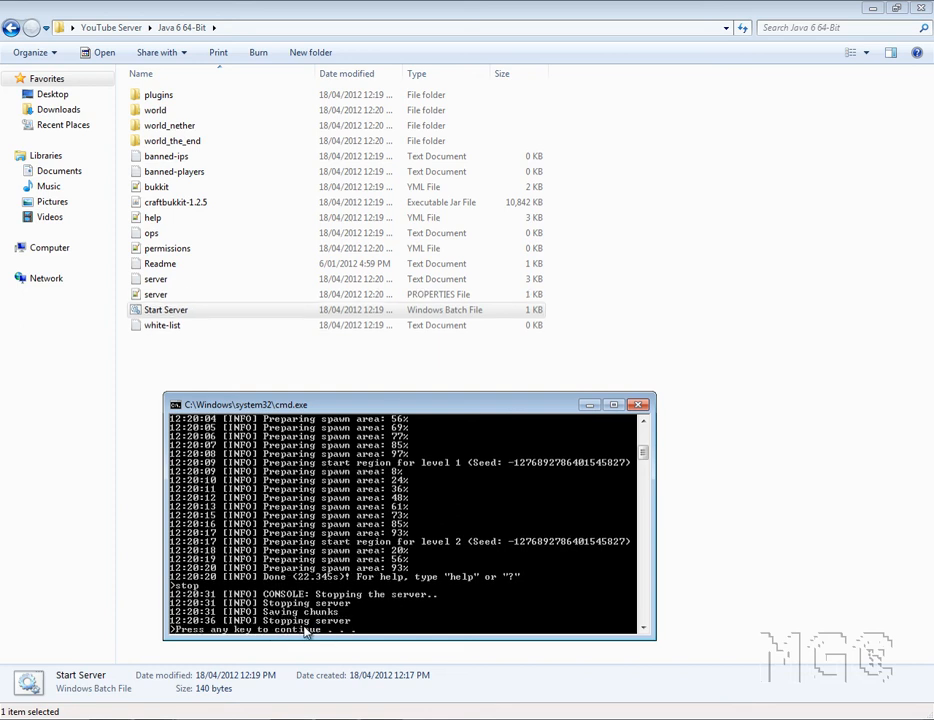
pyautogui.press('Return')
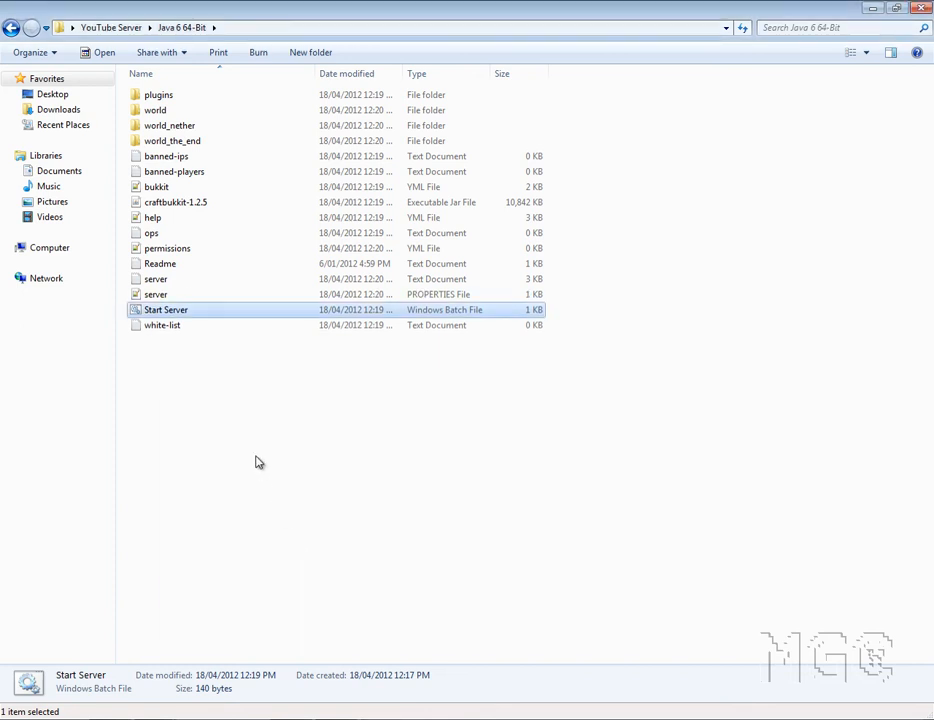
pyautogui.click(215, 346)
pyautogui.moveTo(224, 397)
pyautogui.mouseDown()
pyautogui.moveTo(223, 65)
pyautogui.moveTo(227, 475)
pyautogui.moveTo(253, 121)
pyautogui.moveTo(254, 77)
pyautogui.moveTo(204, 477)
pyautogui.moveTo(221, 44)
pyautogui.moveTo(213, 403)
pyautogui.mouseUp()
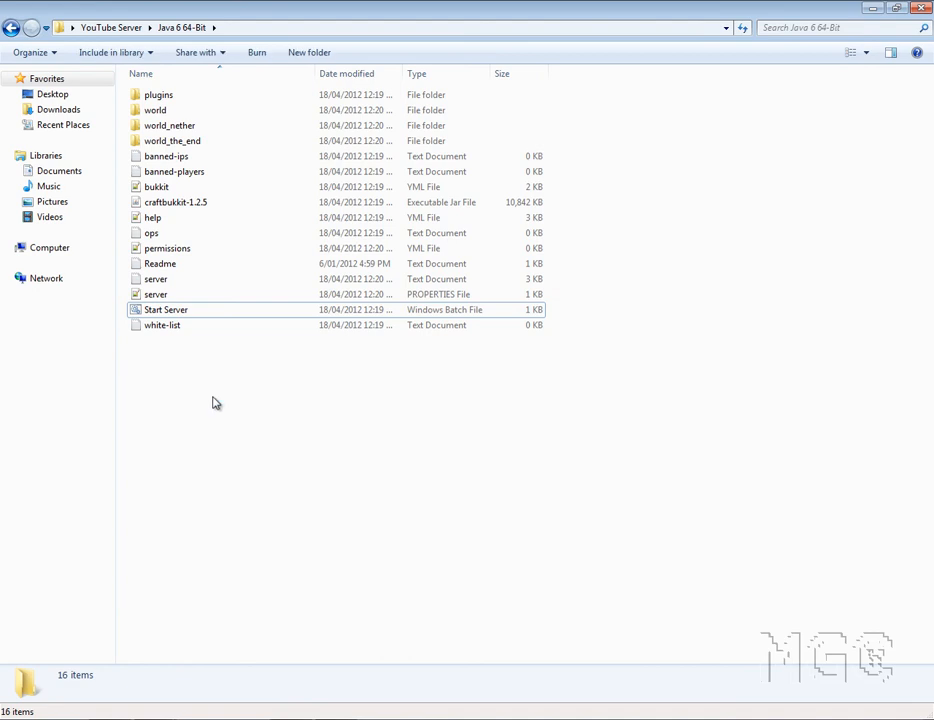
# Step: Open the server properties file in Notepad++, examine the level-name setting, and close the editor
pyautogui.click(210, 294)
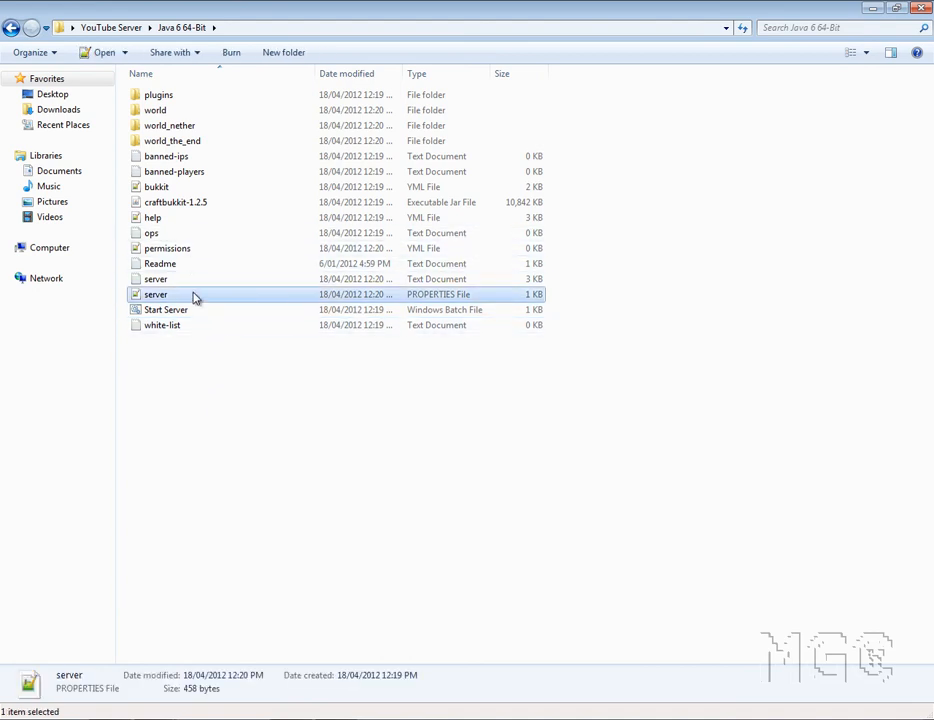
pyautogui.doubleClick(195, 296)
pyautogui.moveTo(141, 116); pyautogui.dragTo(100, 118)
pyautogui.click(141, 112)
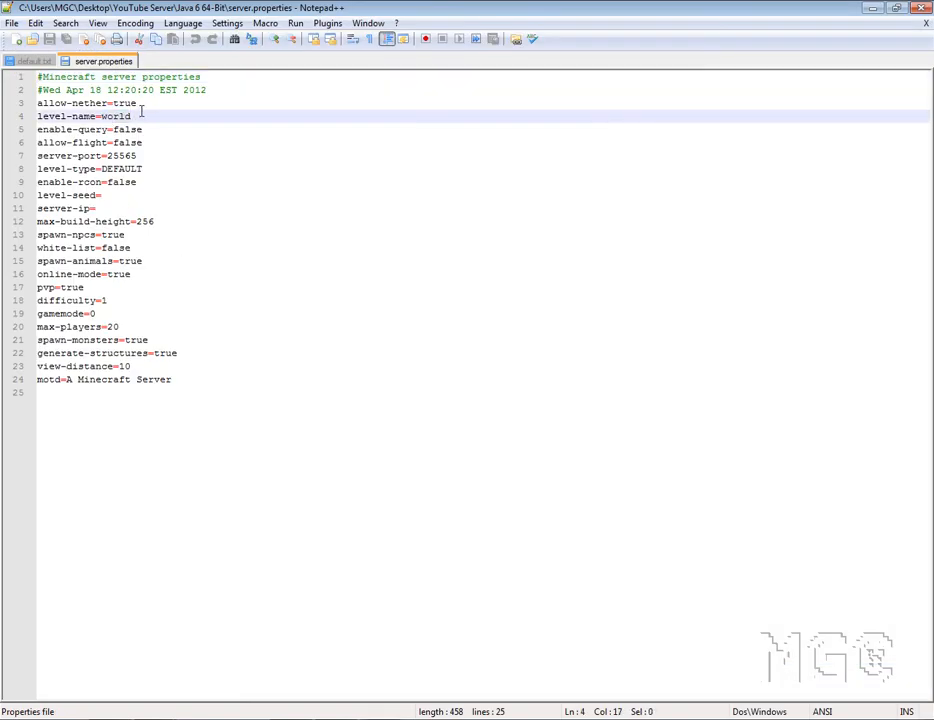
pyautogui.rightClick(93, 62)
pyautogui.click(112, 70)
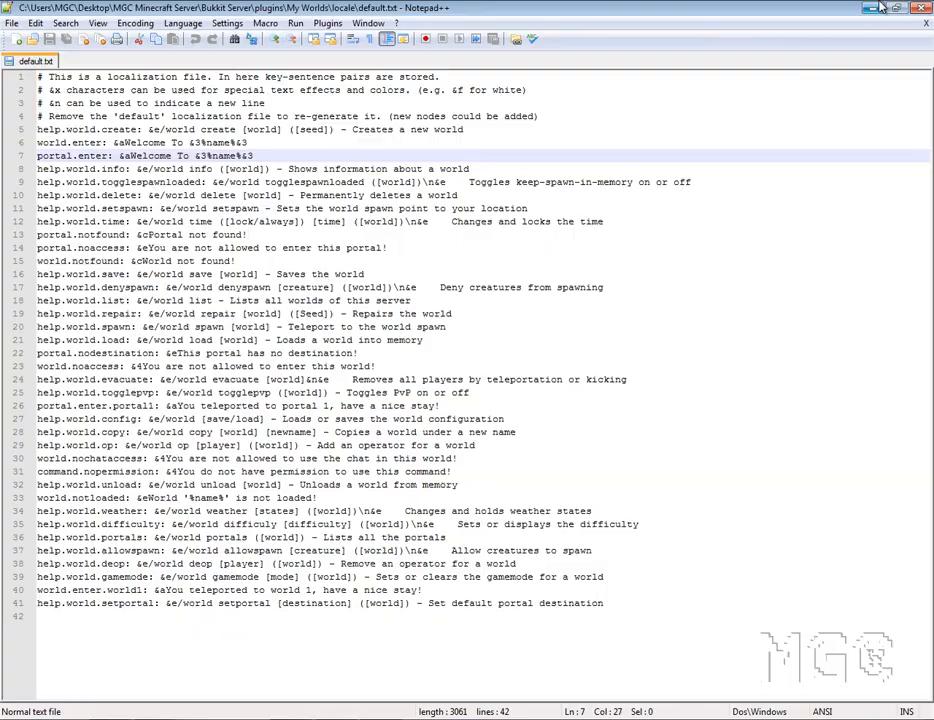
pyautogui.click(919, 7)
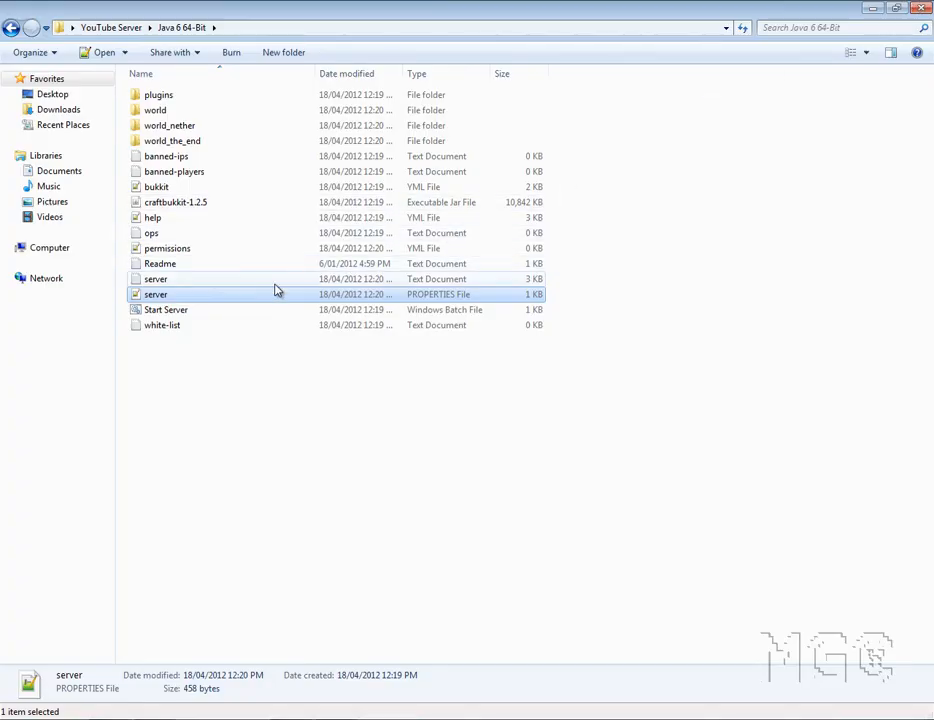
# Step: Open and close the ops text file, and look over the white-list, server log and Start Server files
pyautogui.click(200, 203)
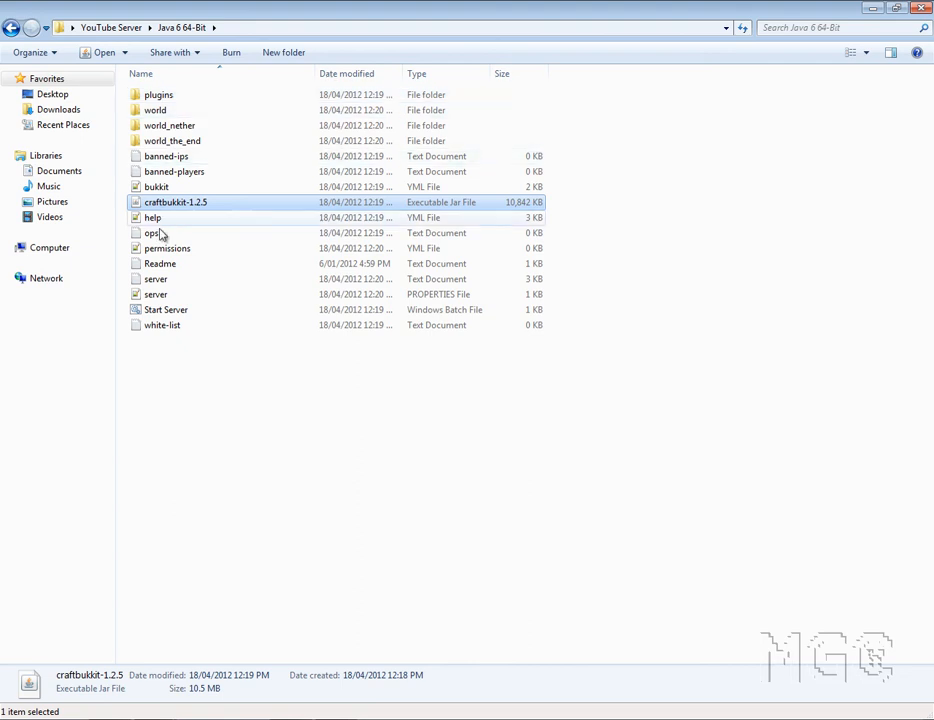
pyautogui.doubleClick(240, 236)
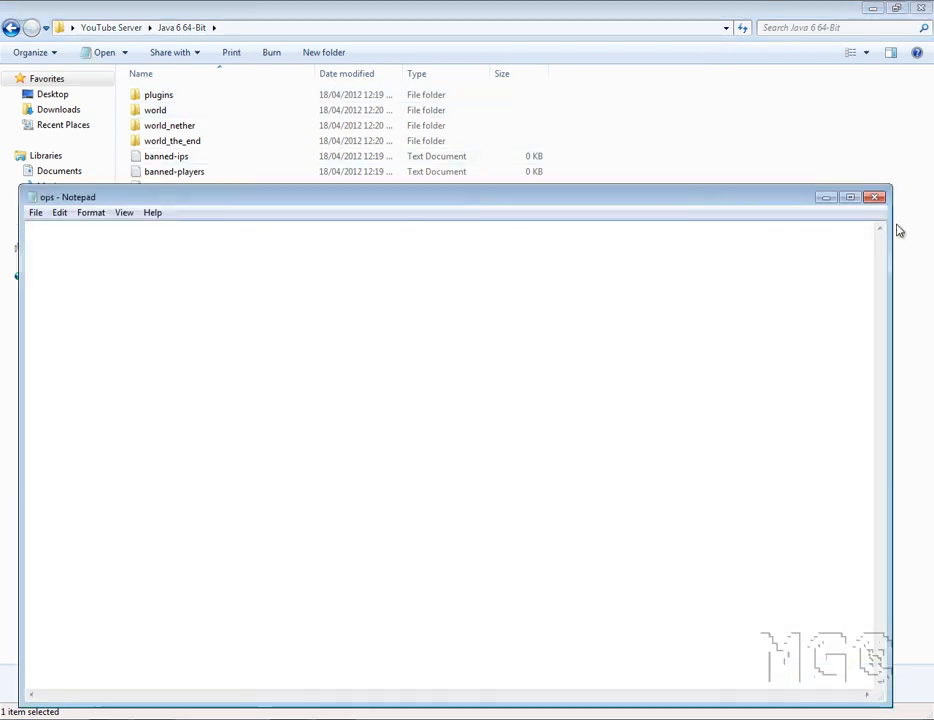
pyautogui.click(876, 197)
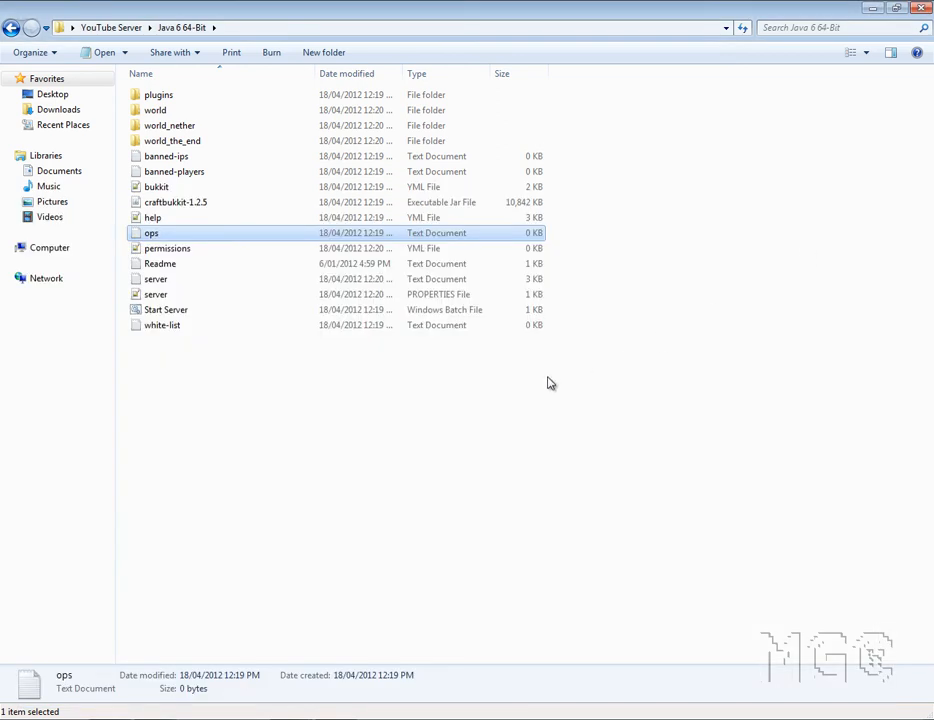
pyautogui.click(342, 327)
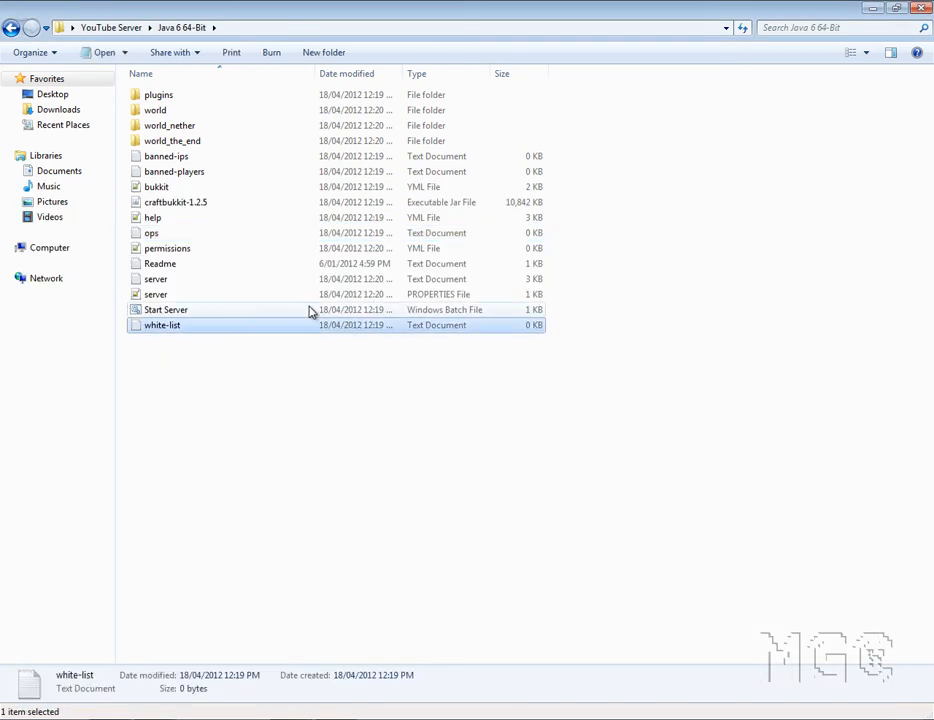
pyautogui.click(262, 285)
pyautogui.click(225, 412)
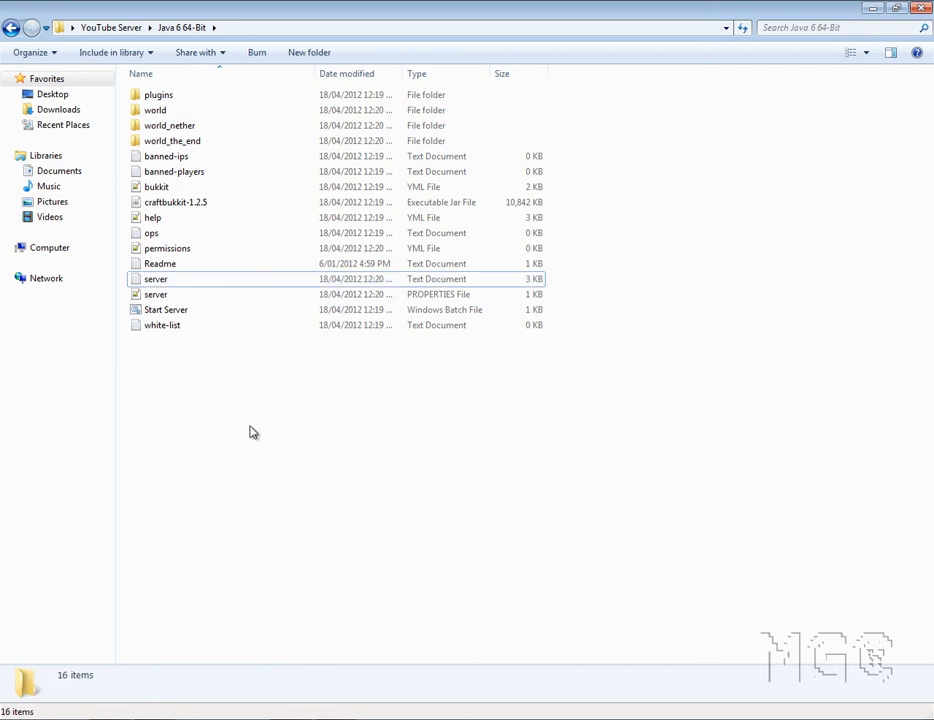
pyautogui.click(225, 316)
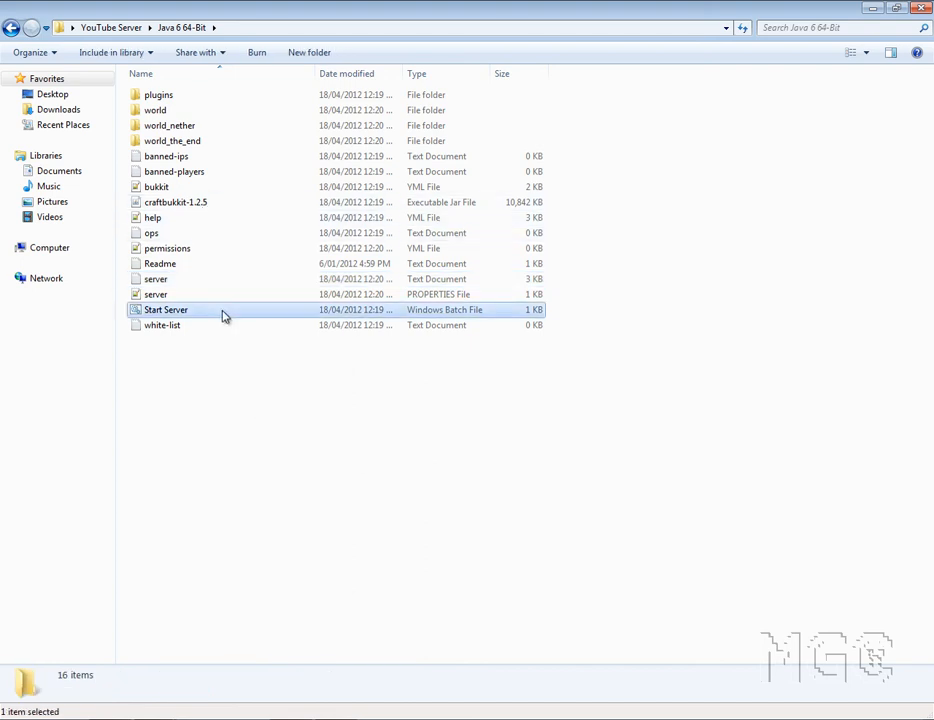
# Step: Switch to the BukkitWiki server setup page and examine the Windows Java 6 batch script, its 32-bit note and its jar name
pyautogui.click(874, 8)
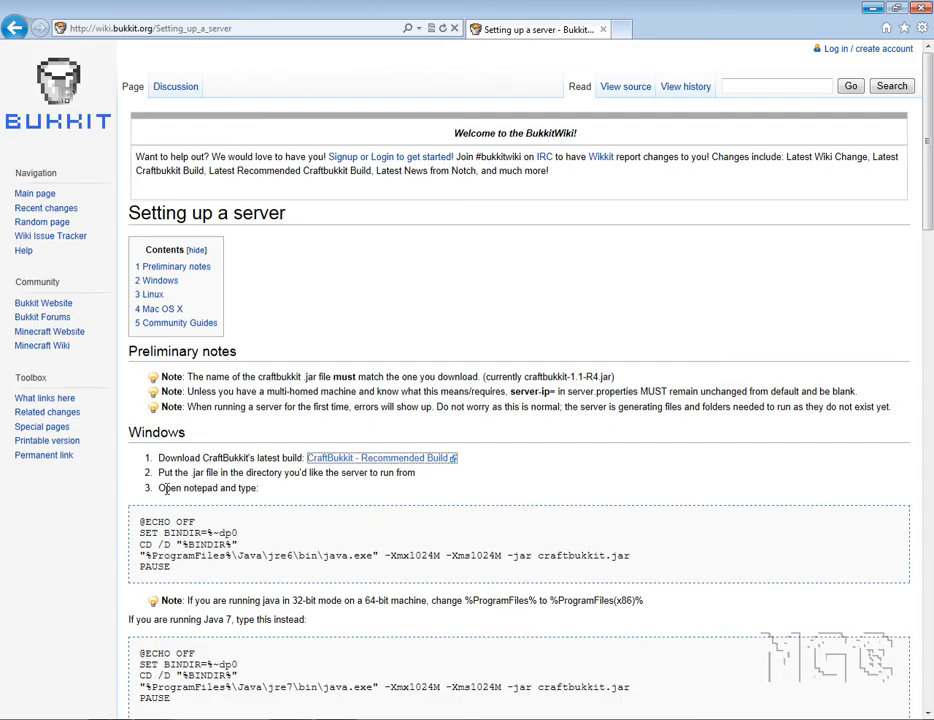
pyautogui.click(178, 22)
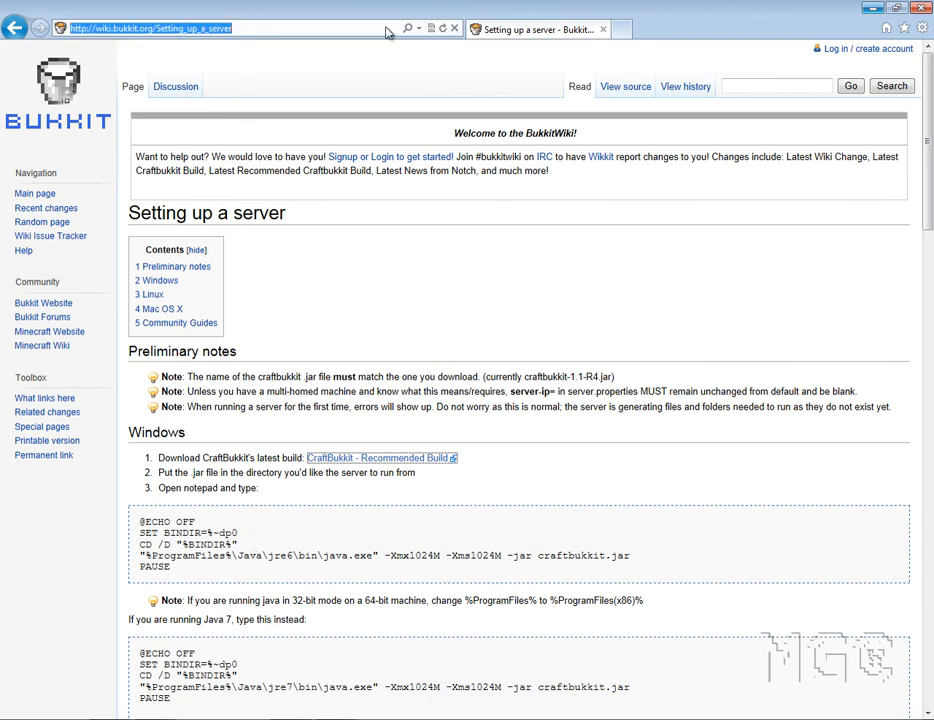
pyautogui.click(327, 317)
pyautogui.scroll(-2, 302, 440)
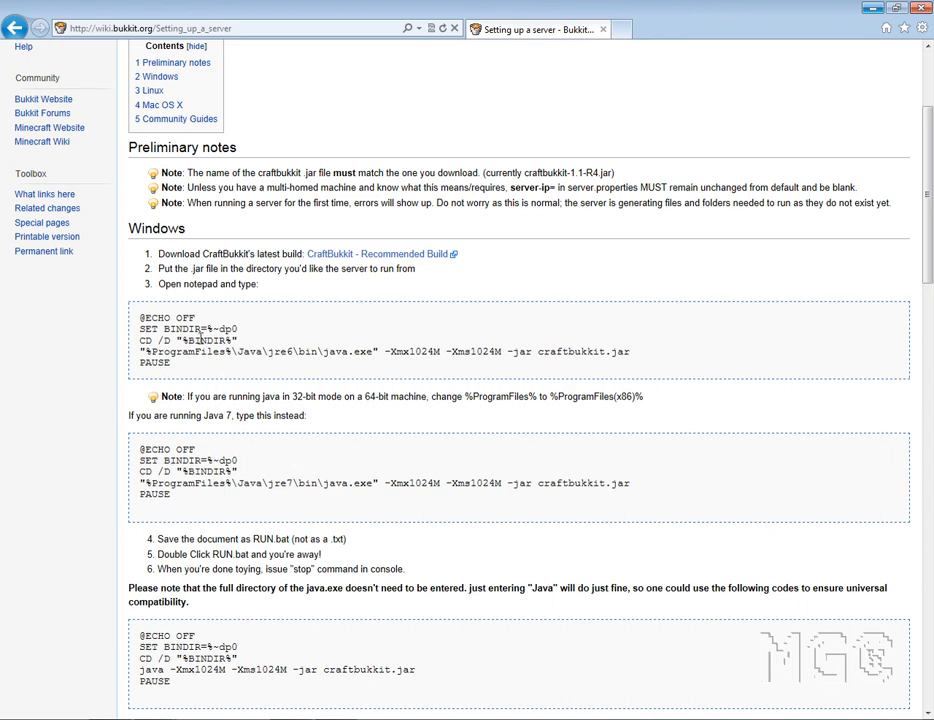
pyautogui.moveTo(185, 366); pyautogui.dragTo(147, 319)
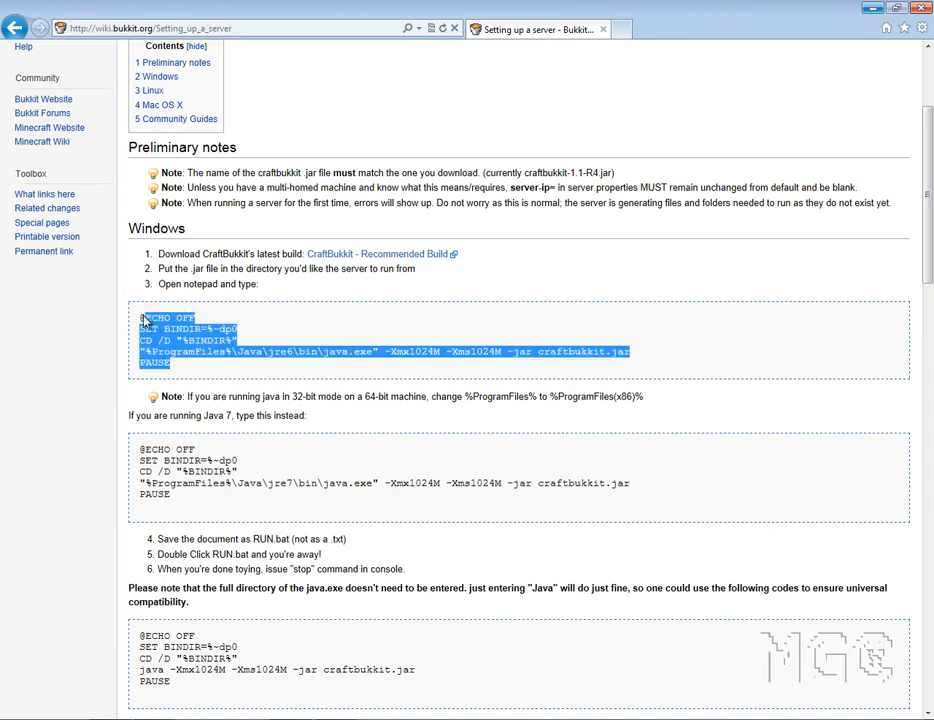
pyautogui.click(193, 365)
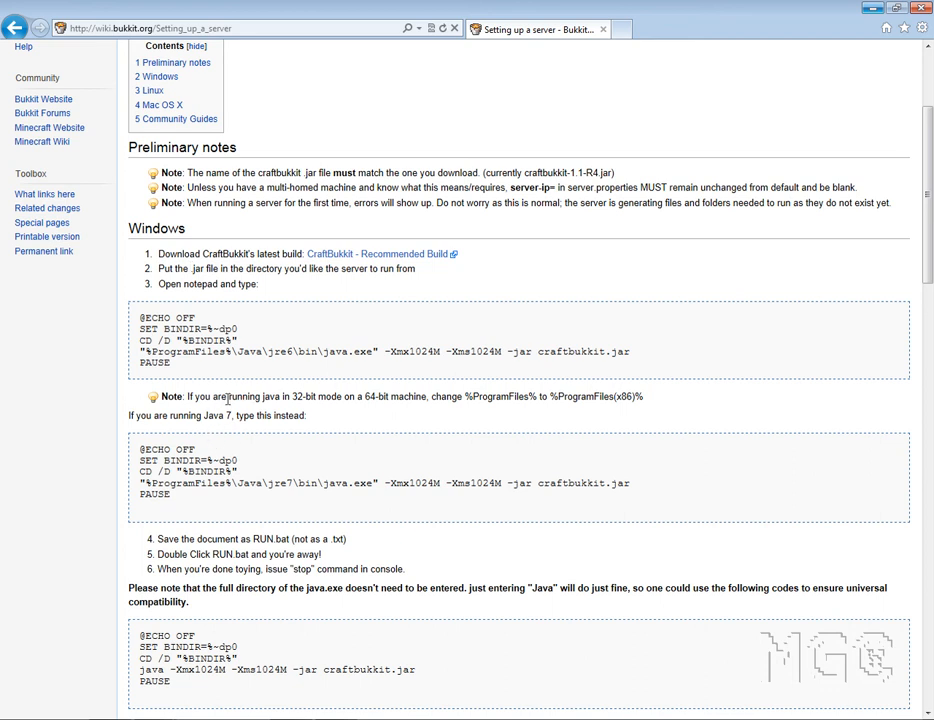
pyautogui.moveTo(293, 396); pyautogui.dragTo(427, 398)
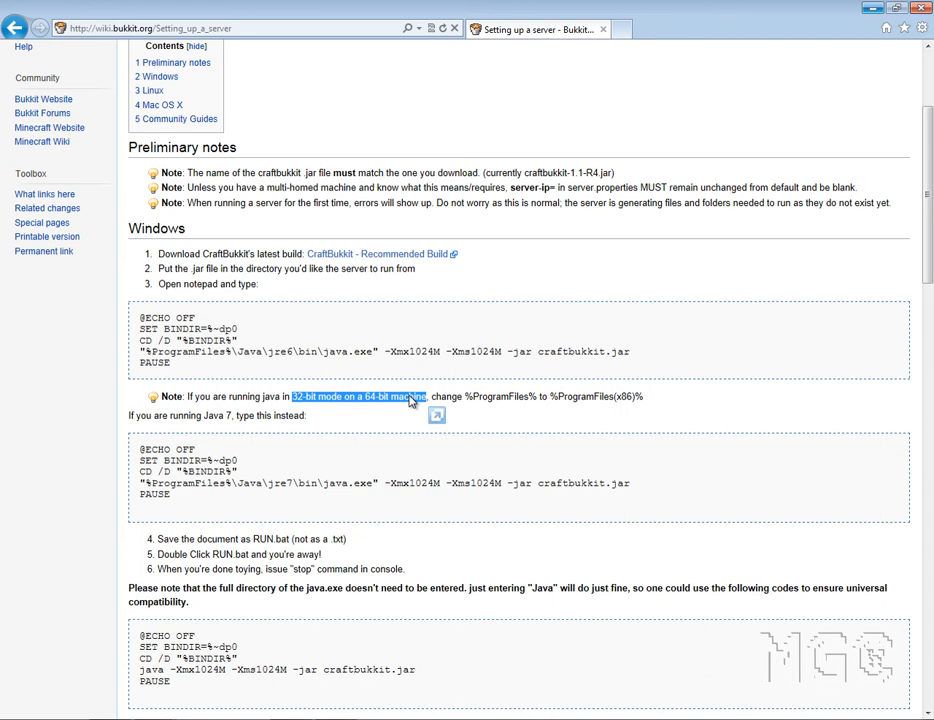
pyautogui.moveTo(200, 382); pyautogui.dragTo(139, 316)
pyautogui.click(544, 352)
pyautogui.moveTo(538, 352); pyautogui.dragTo(630, 353)
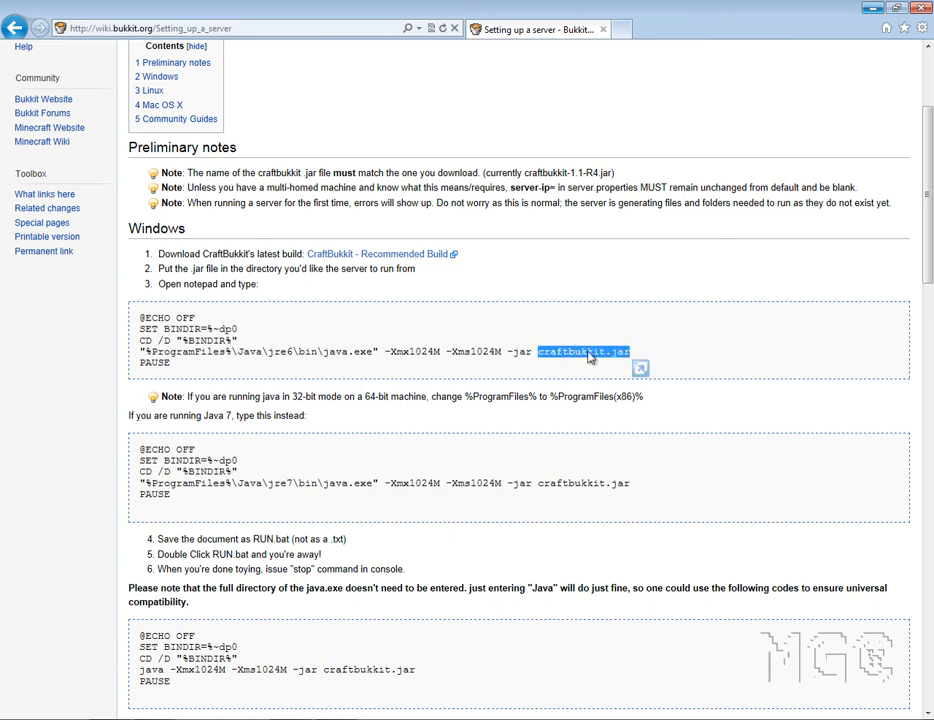
pyautogui.click(585, 357)
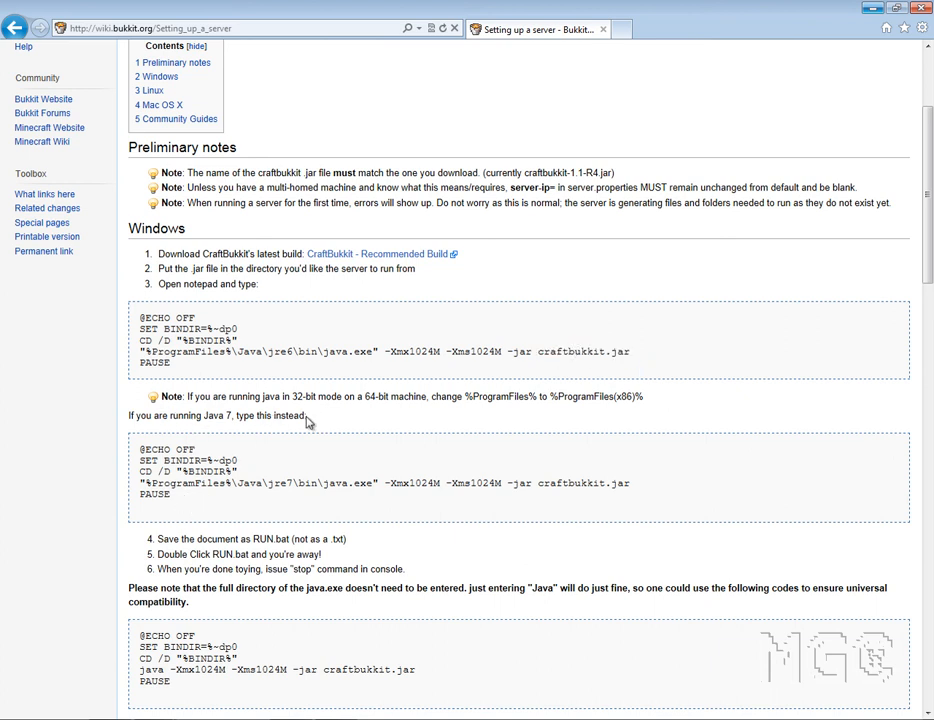
# Step: Review the wiki's Java 7 batch script and the shorter alternative scripts, and return to the Java 6 64-Bit server folder
pyautogui.moveTo(236, 502); pyautogui.dragTo(129, 427)
pyautogui.click(222, 500)
pyautogui.scroll(-2, 222, 500)
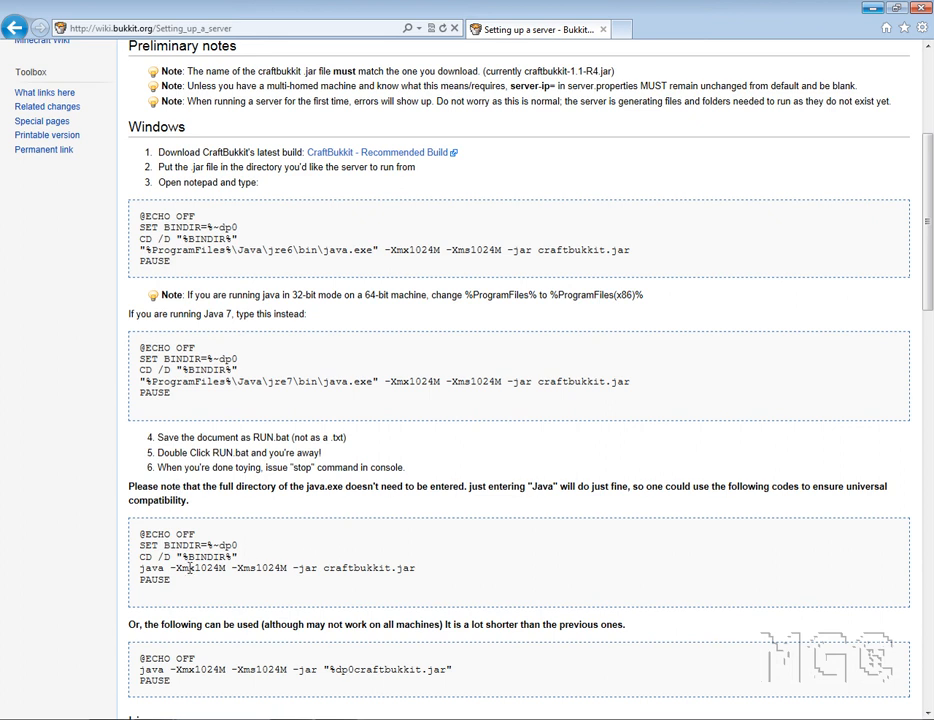
pyautogui.scroll(-2, 215, 588)
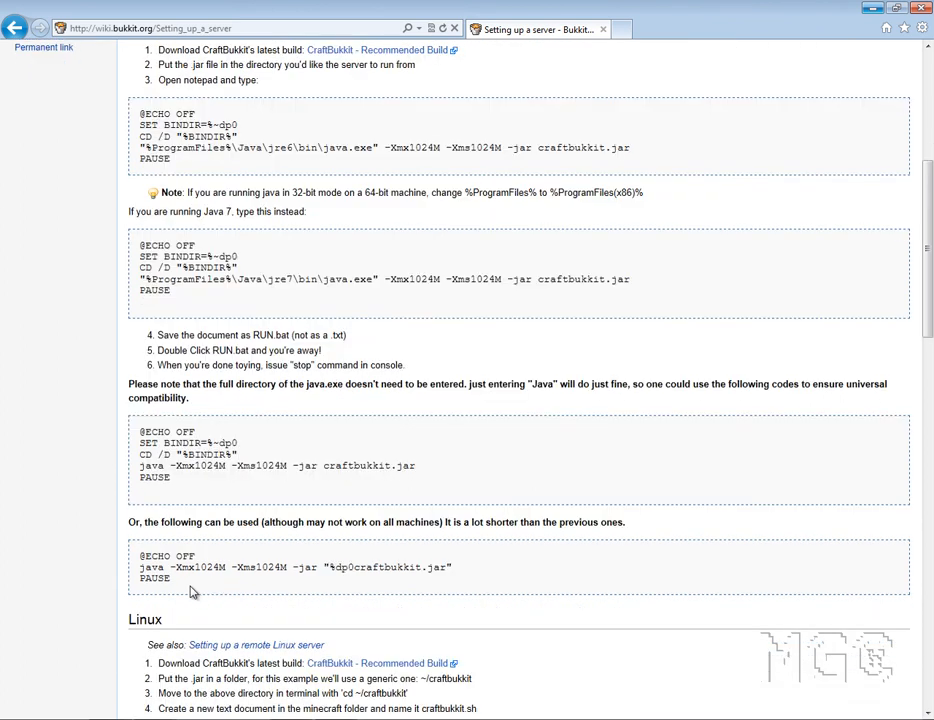
pyautogui.scroll(-2, 205, 573)
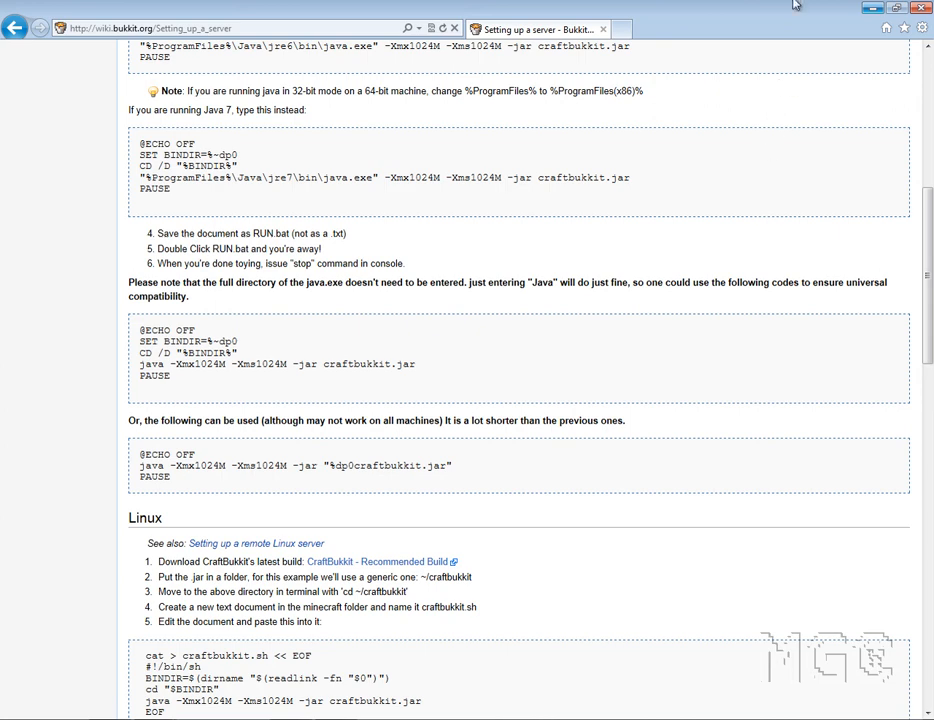
pyautogui.click(874, 8)
pyautogui.click(234, 532)
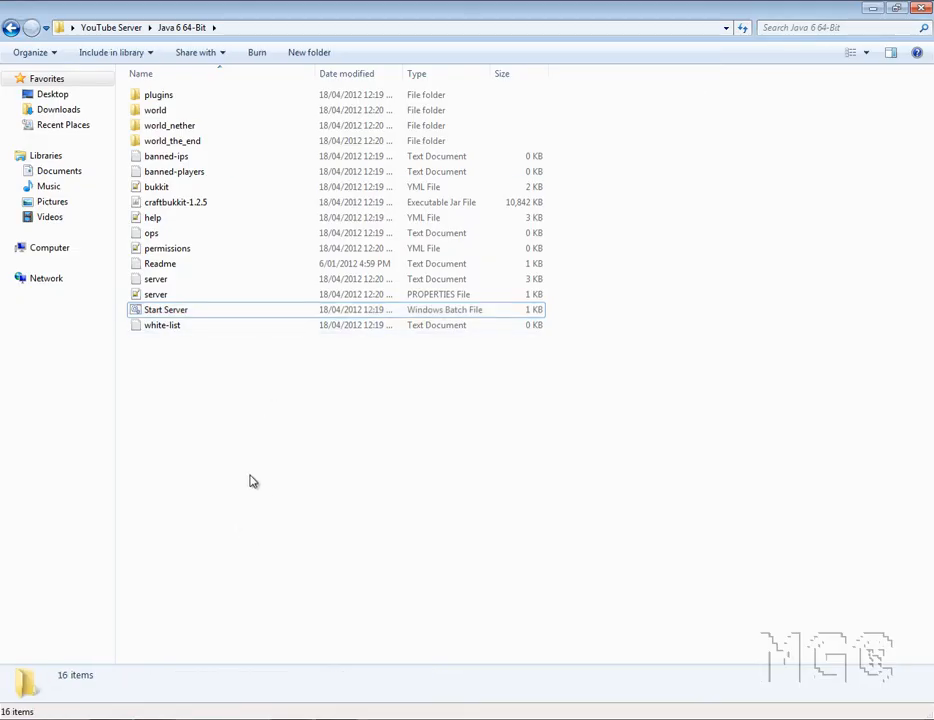